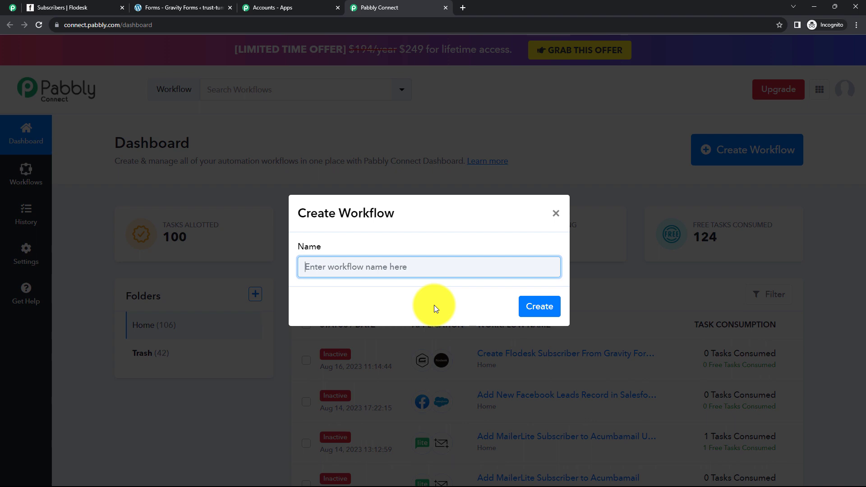
Create the workflow 'Create Flodesk Subscriber From Gravity Forms Submission' and expand its trigger step.
text(Create Flodesk Subscriber From Gravity Forms Submission)
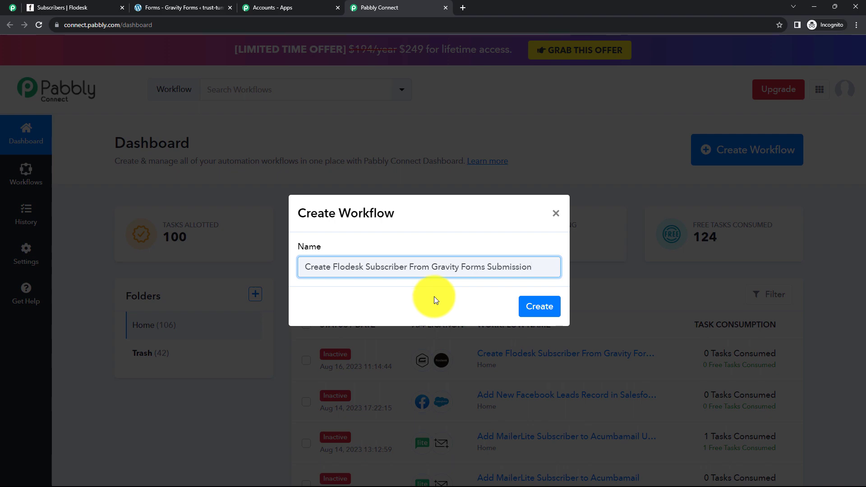
click(537, 308)
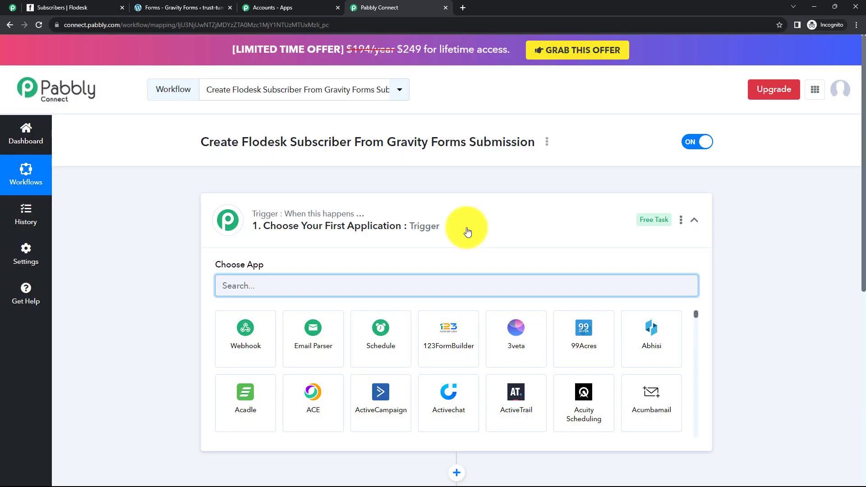
click(467, 232)
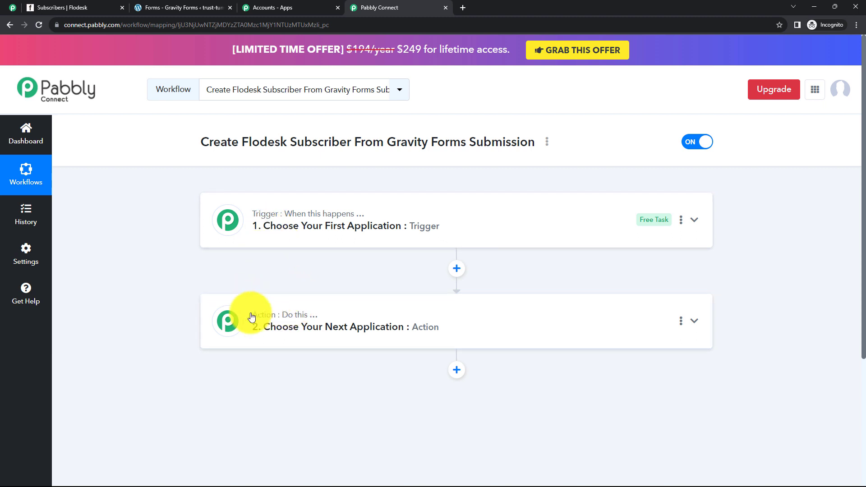
mouse_move(257, 316)
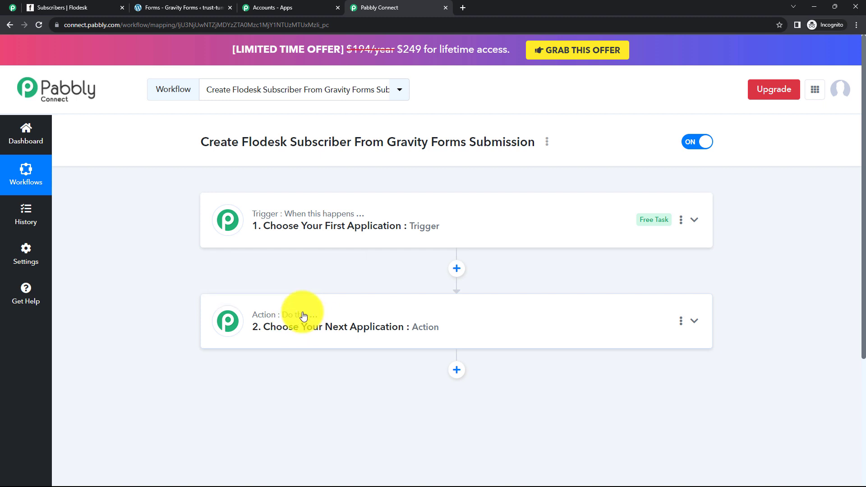
click(301, 228)
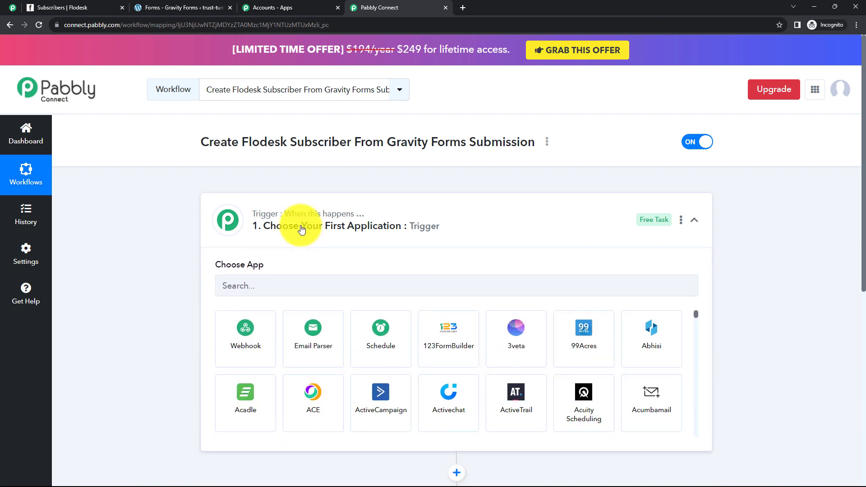
Set the trigger app to Gravity Forms with the New Response event to reveal the webhook URL.
click(301, 228)
click(315, 334)
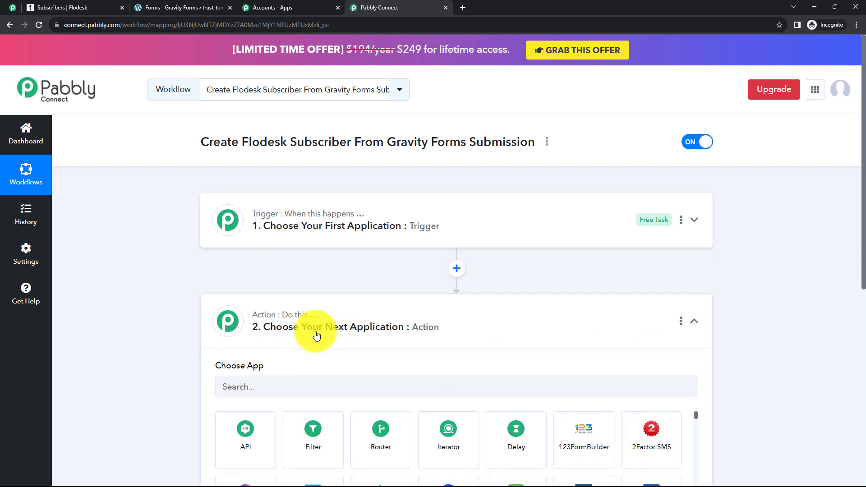
click(300, 226)
click(243, 287)
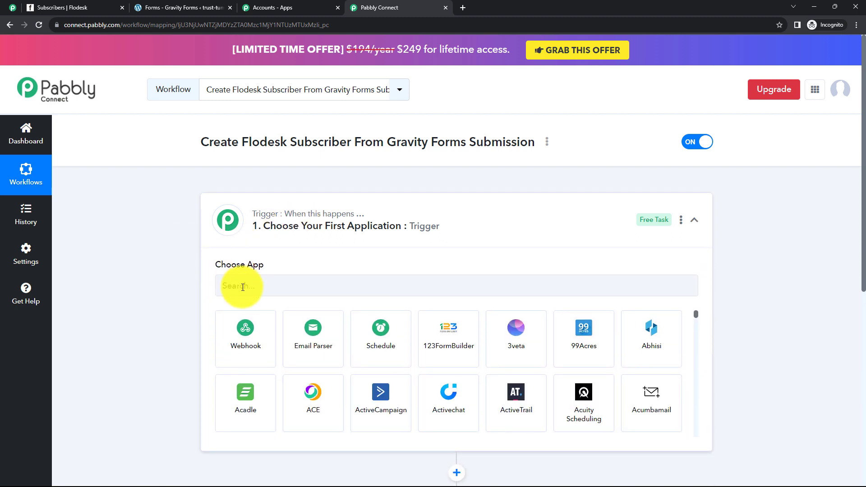
text(G)
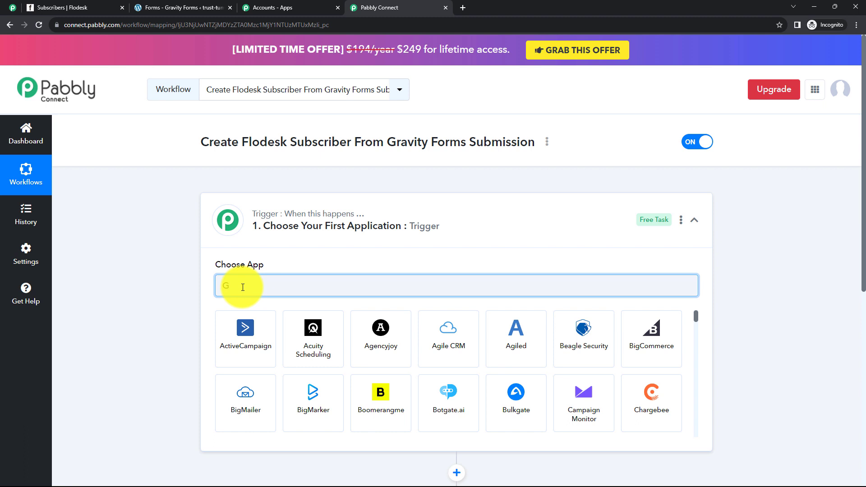
text(ravity)
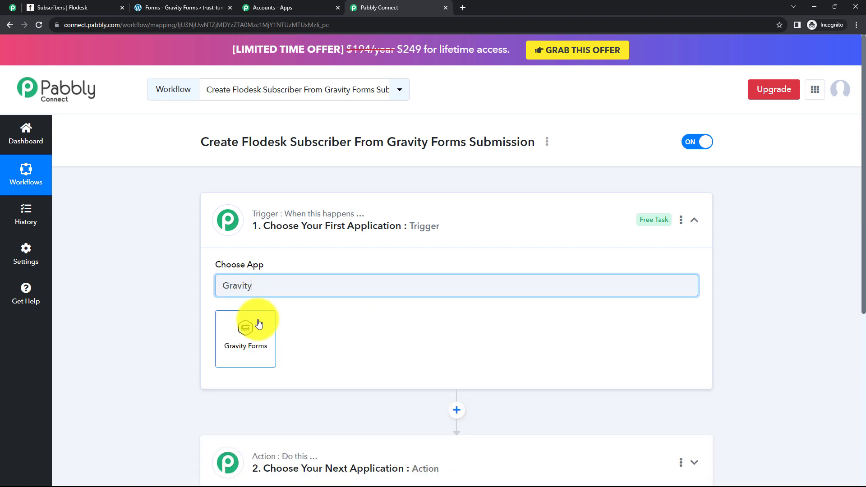
click(259, 321)
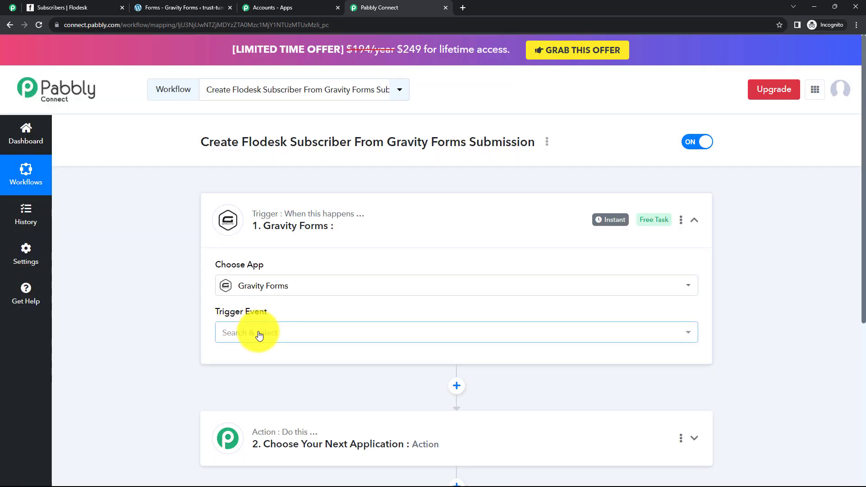
click(257, 333)
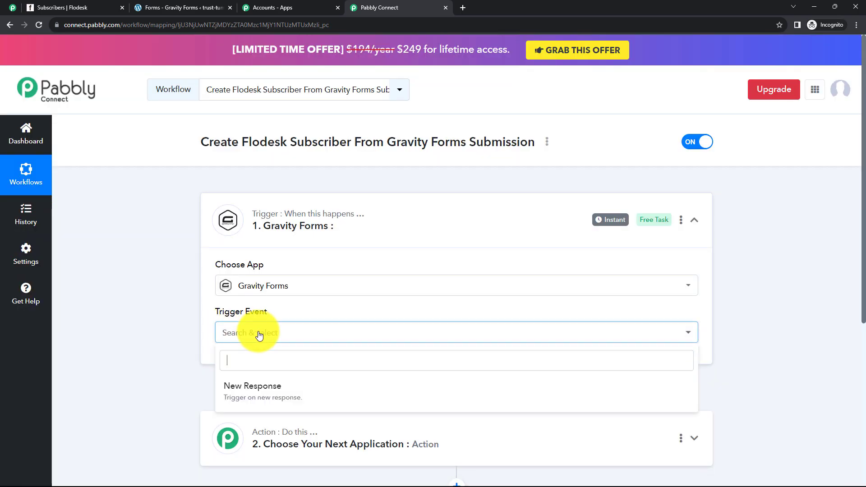
click(283, 401)
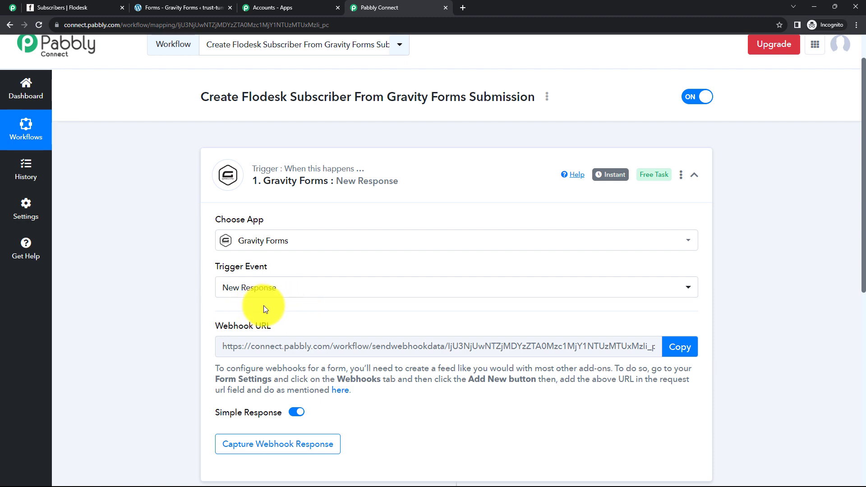
scroll(264, 305, down, 2)
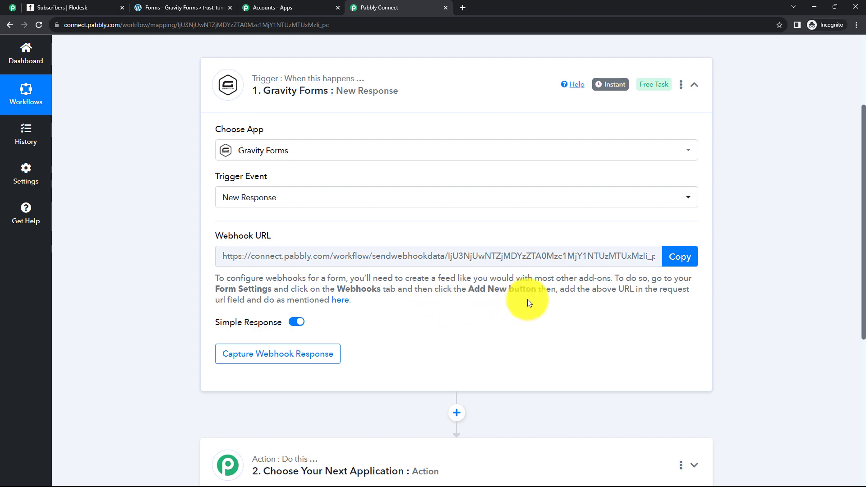
Copy the trigger's webhook URL so Pabbly waits for a response, then switch to Gravity Forms.
click(684, 256)
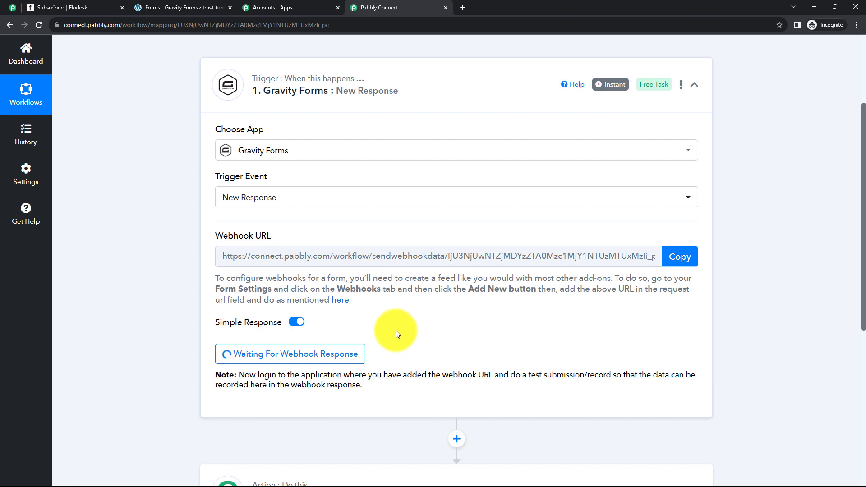
click(179, 7)
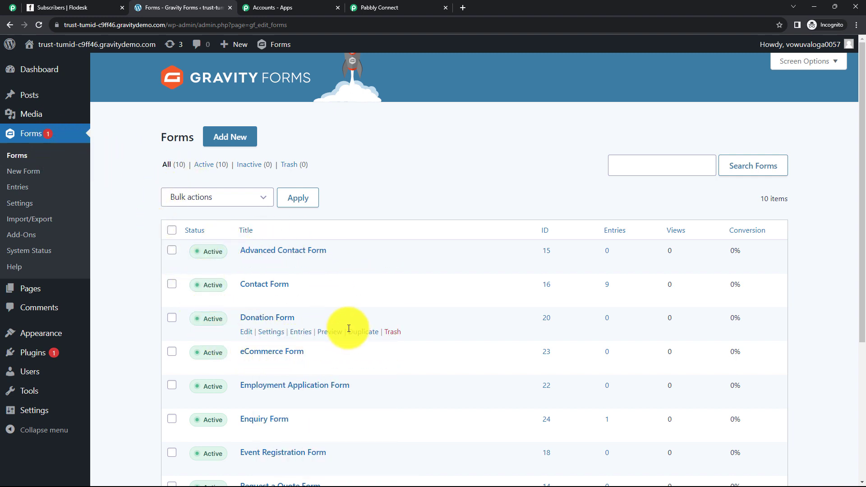
Open the Contact Form's Form Settings and go to its Webhooks feeds.
click(252, 289)
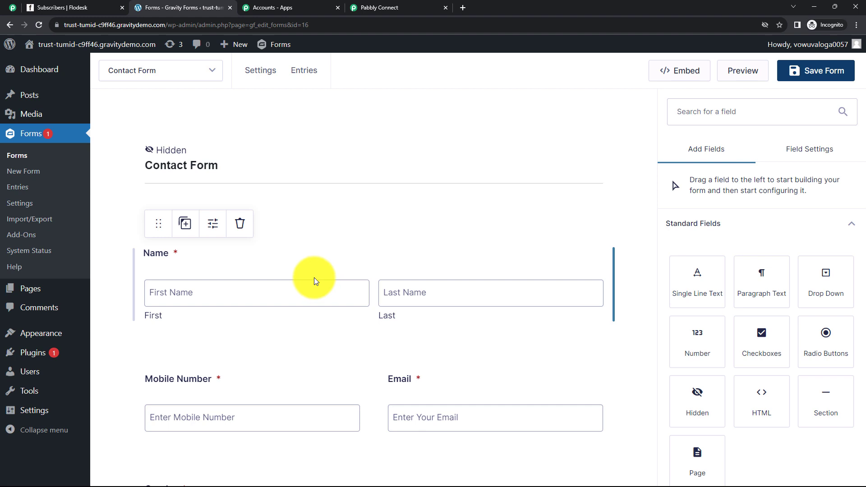
mouse_move(266, 77)
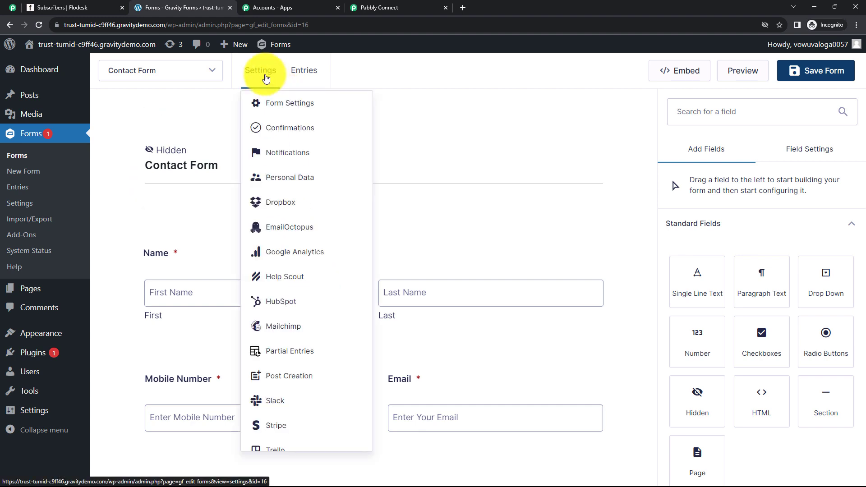
click(280, 103)
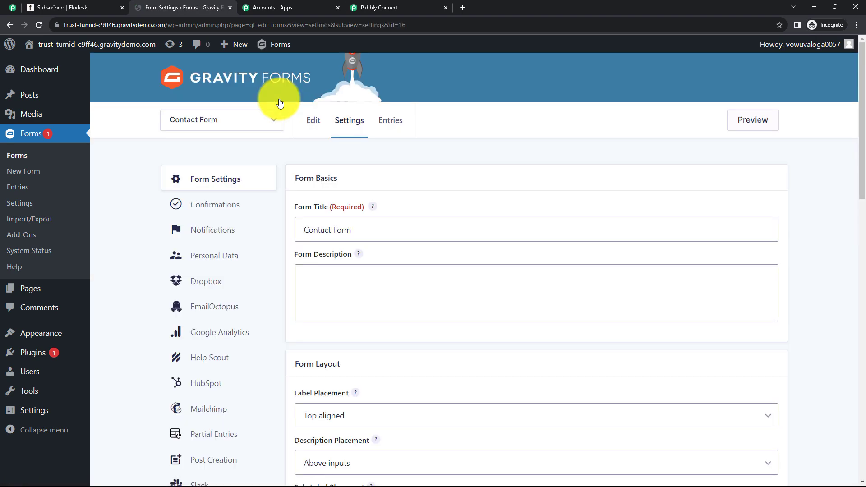
scroll(236, 259, down, 6)
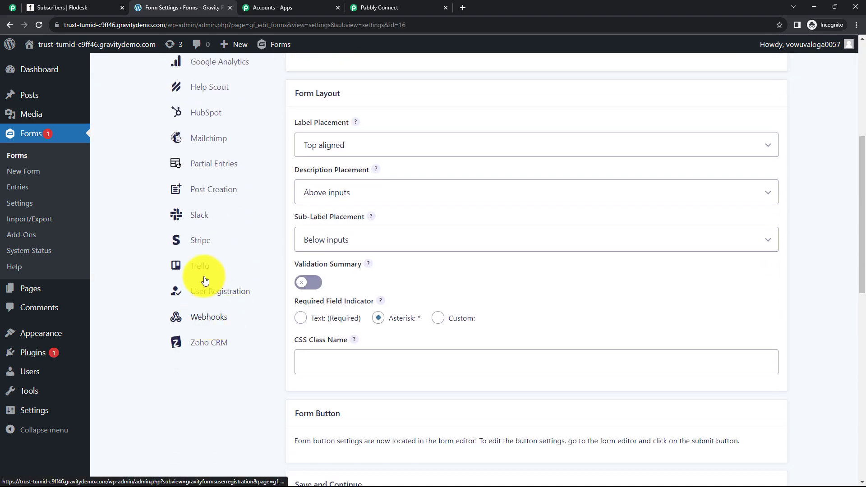
click(210, 321)
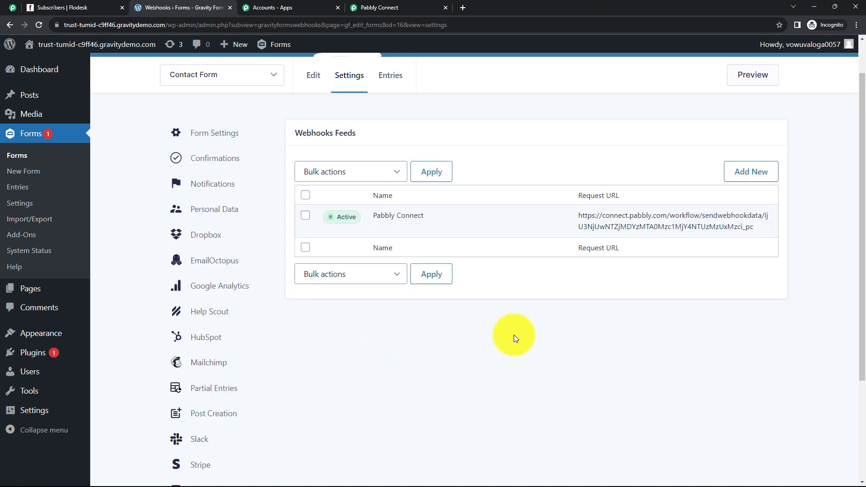
Add a new webhook feed named 'Webhooks Feed 2' with the Pabbly webhook URL as Request URL.
click(738, 174)
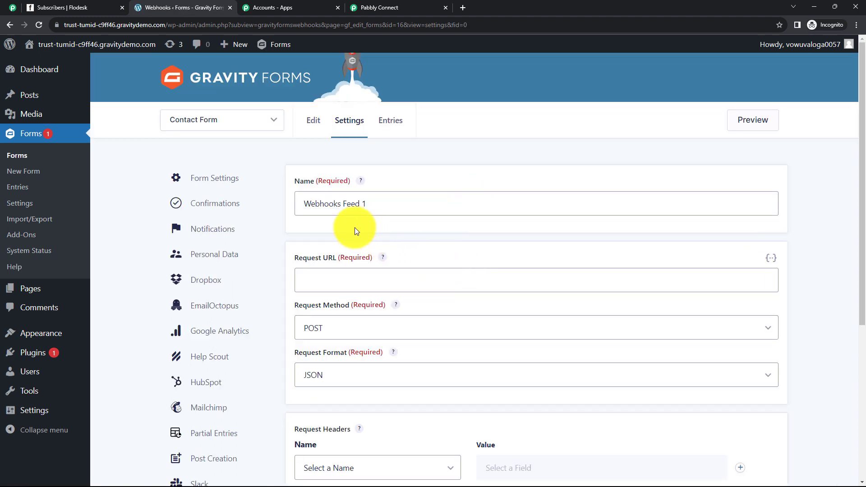
drag(377, 203, 359, 205)
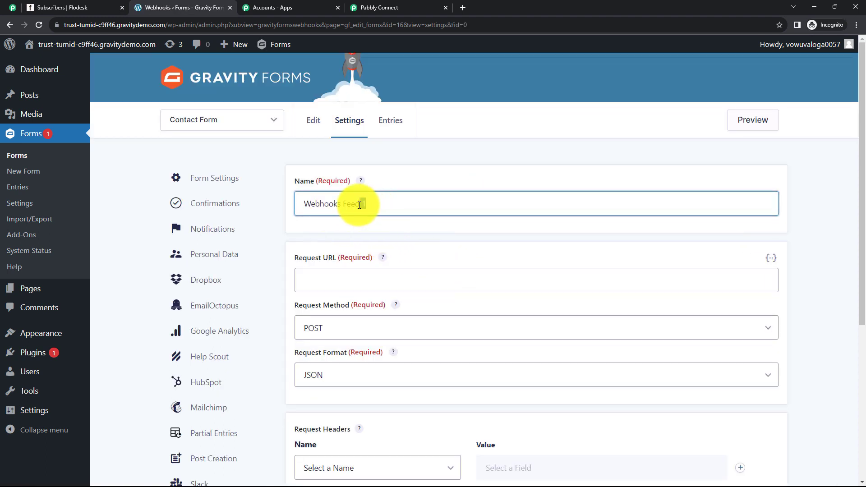
text(2)
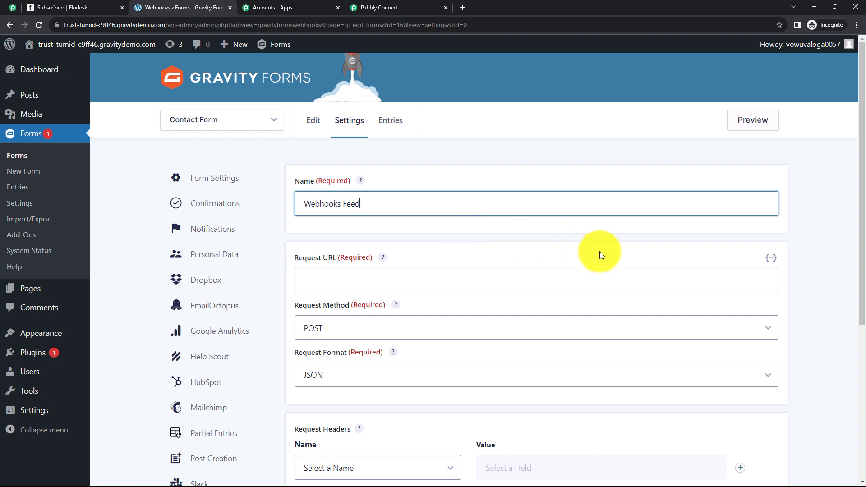
click(377, 280)
click(382, 13)
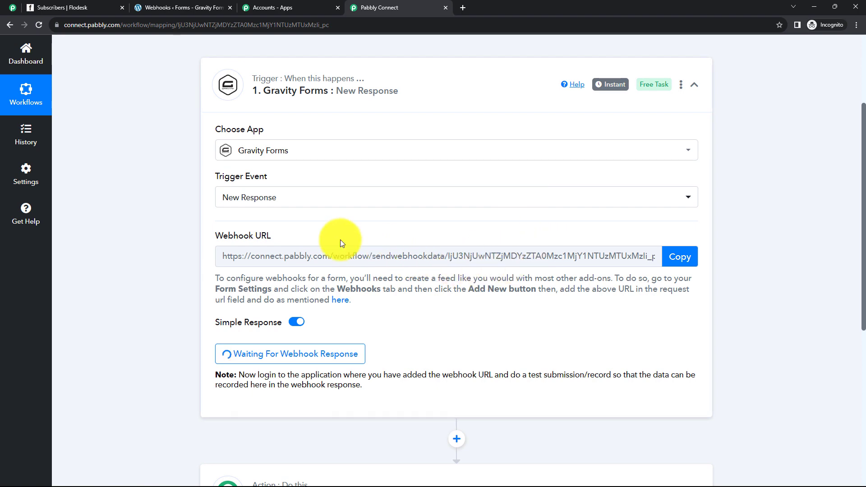
click(686, 257)
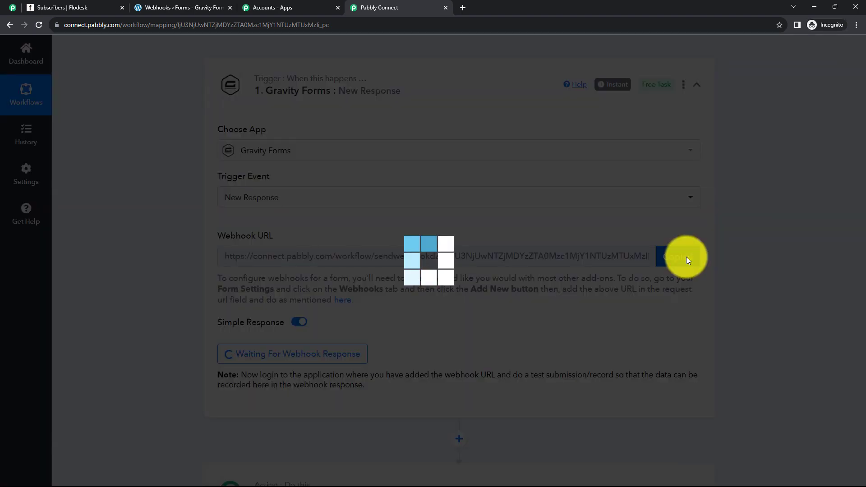
click(180, 7)
right_click(309, 275)
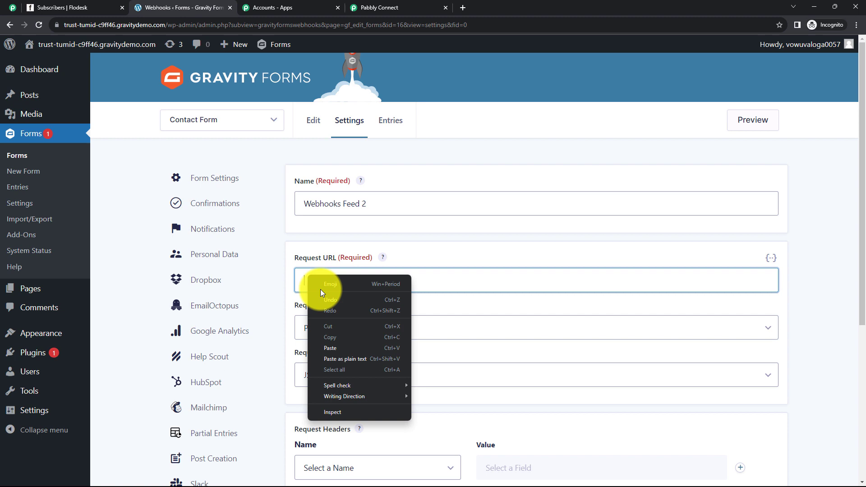
click(331, 348)
Leave Request Headers empty, keep Request Body on All Fields, and save the feed.
scroll(343, 285, down, 1)
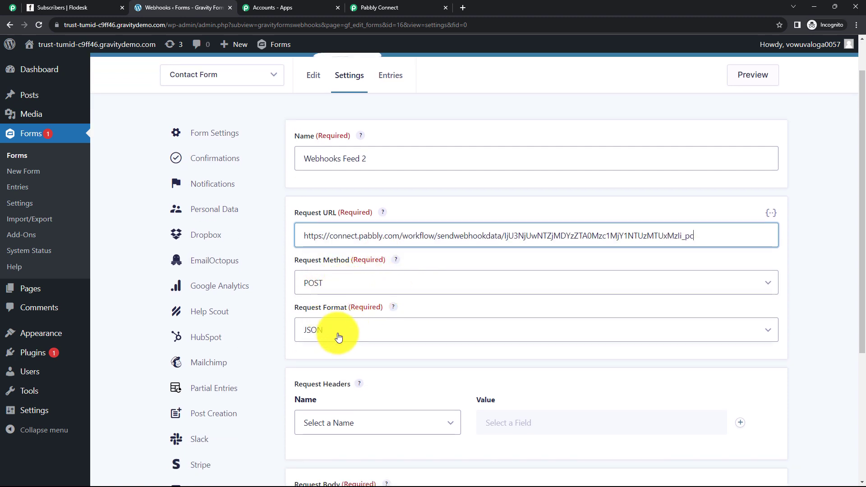
scroll(345, 332, down, 2)
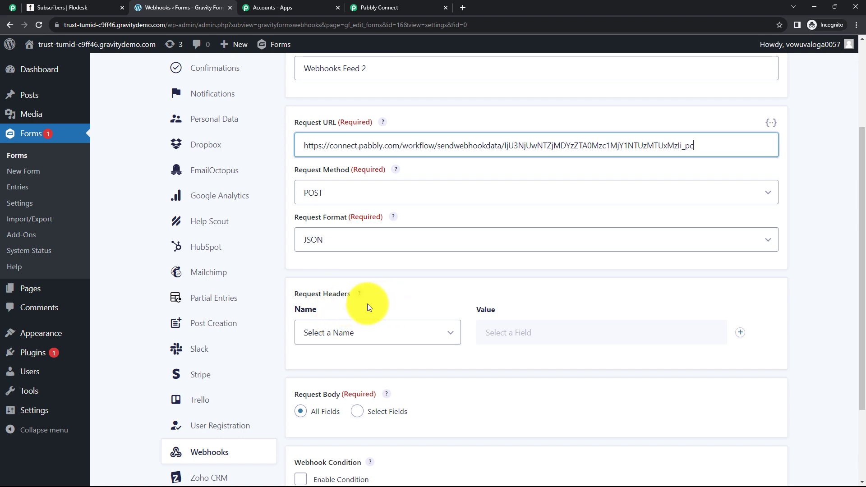
click(352, 339)
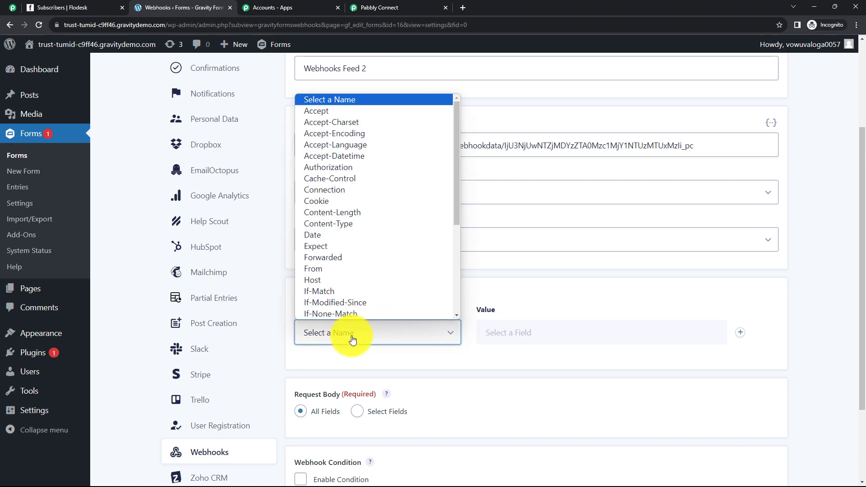
click(352, 338)
scroll(393, 319, down, 3)
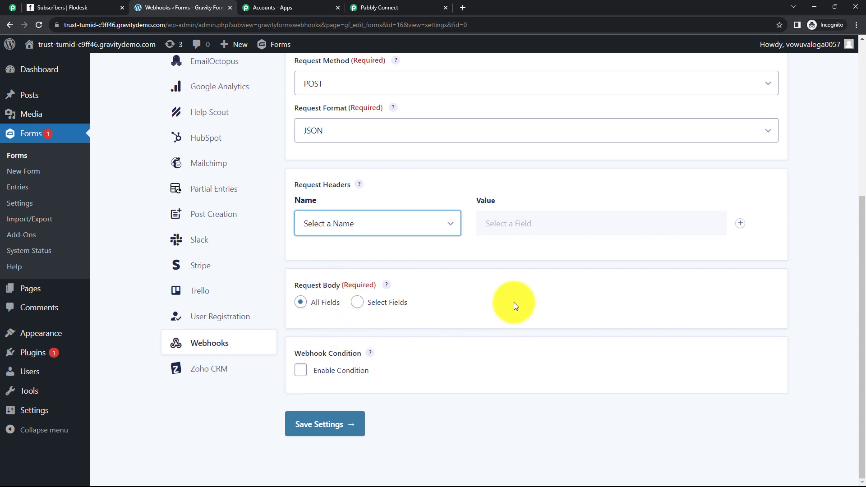
click(331, 426)
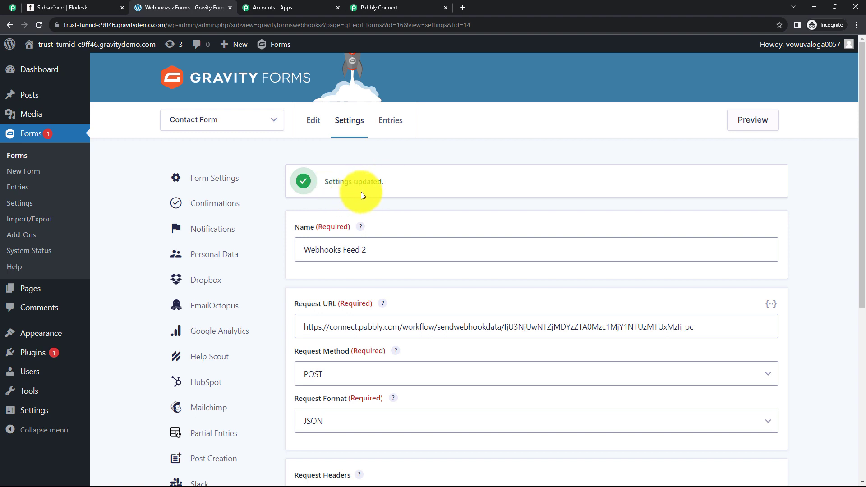
Preview the Contact Form after confirming the Pabbly workflow is still waiting for a response.
click(755, 120)
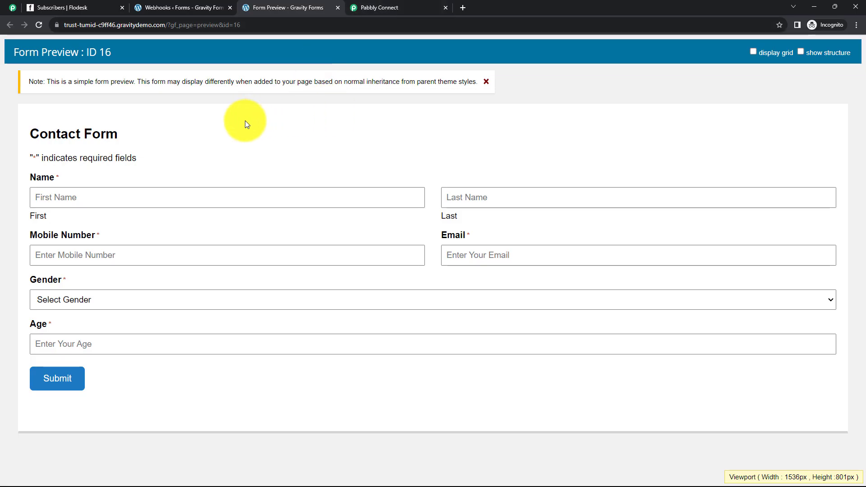
click(380, 8)
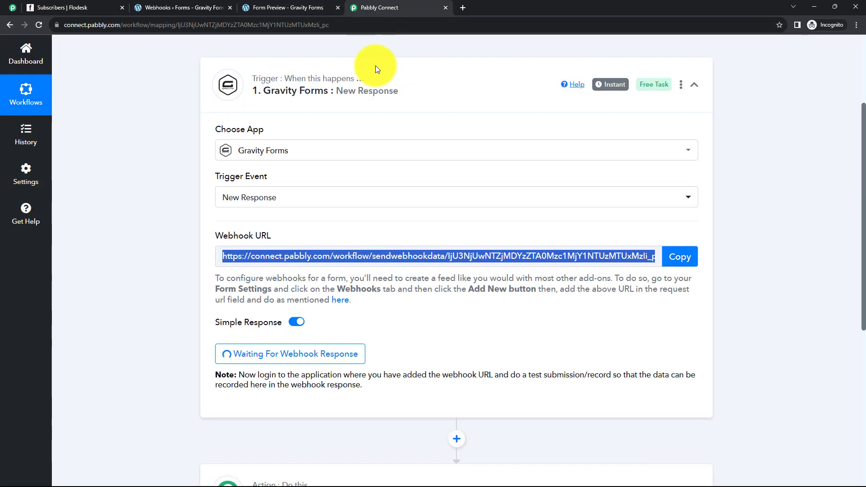
click(119, 163)
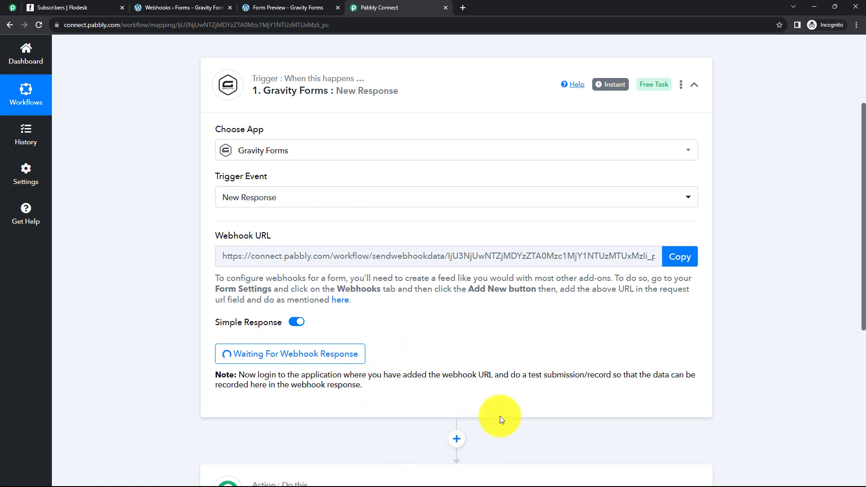
click(292, 8)
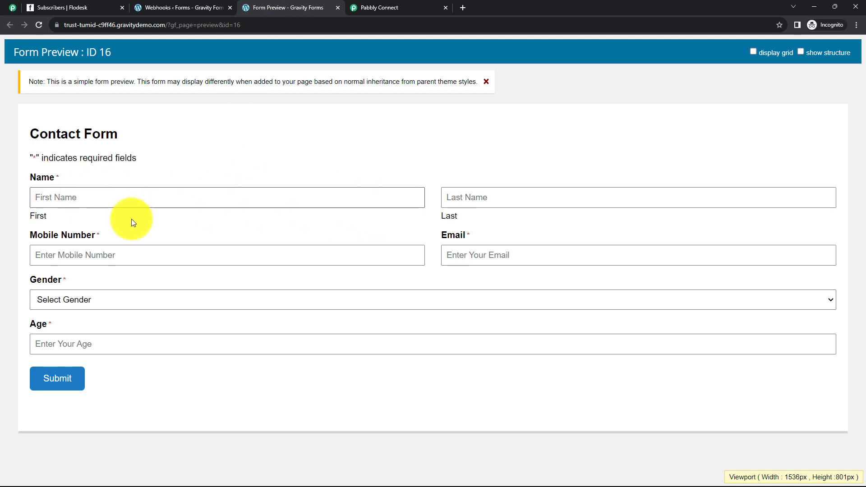
Enter the test contact's first and last name, mobile number and email address.
click(142, 200)
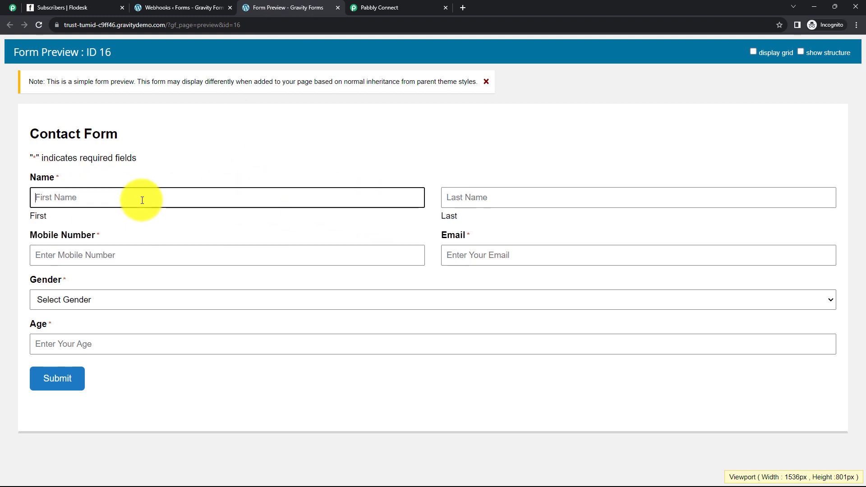
click(449, 196)
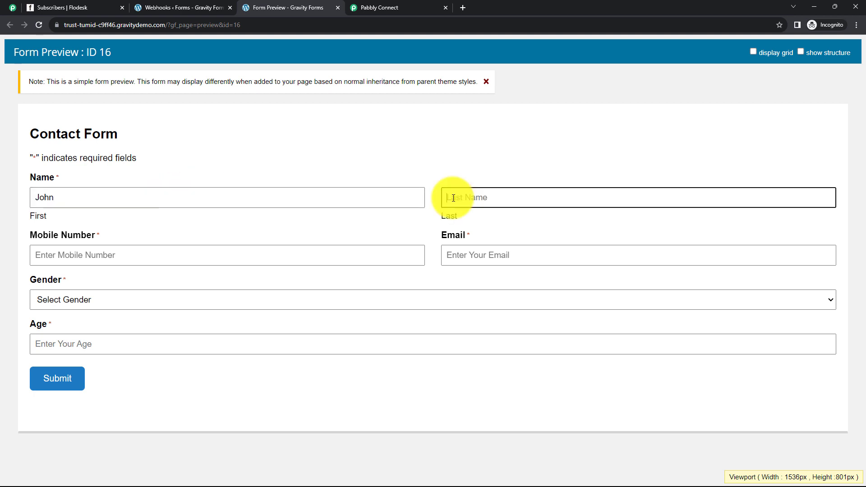
click(145, 251)
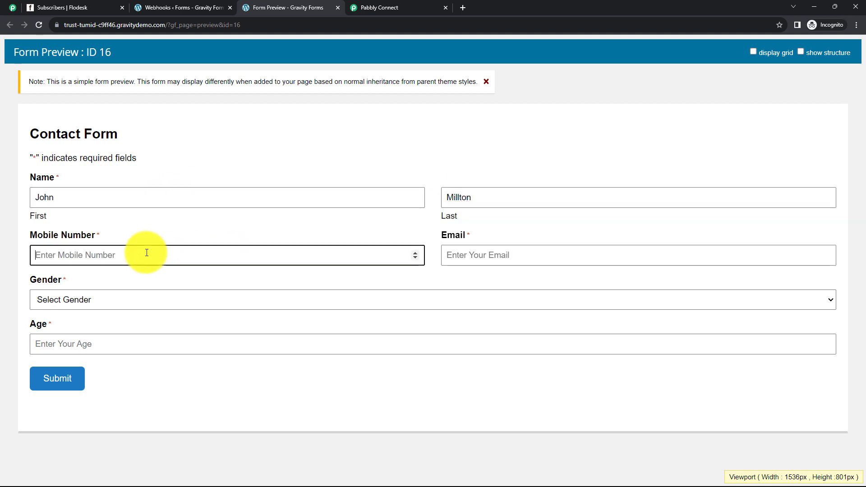
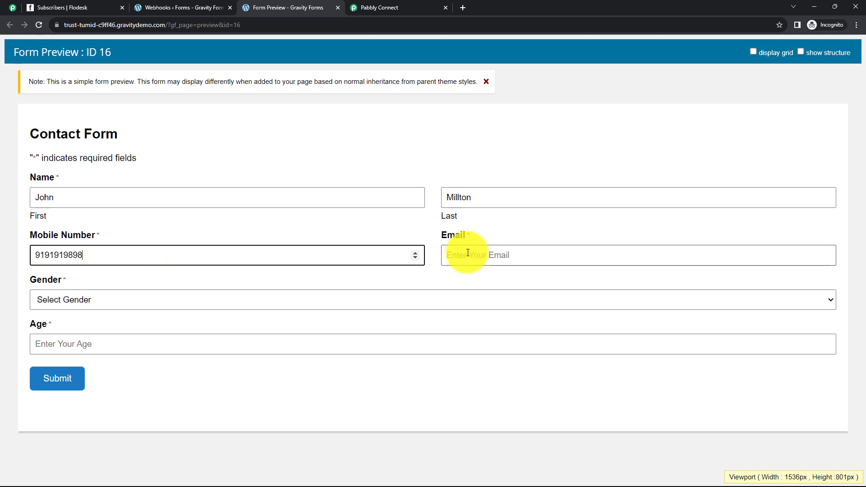
click(468, 254)
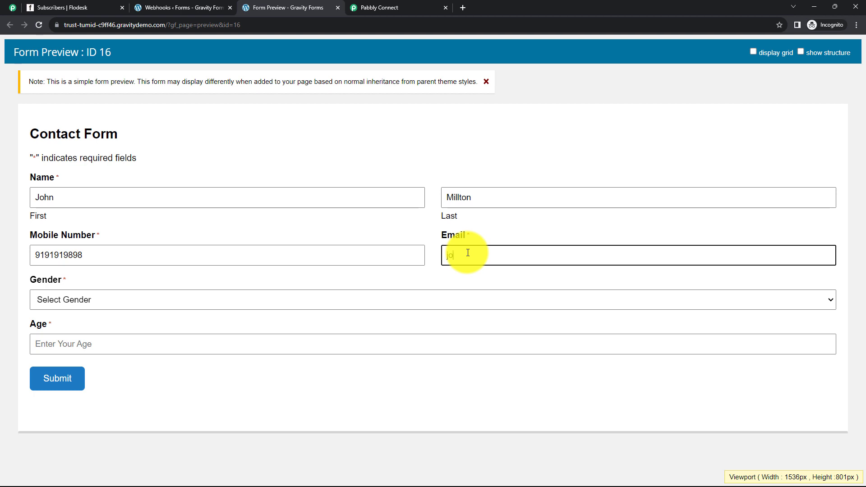
Choose Male as gender, enter age 21, and submit the test entry.
click(118, 298)
click(88, 325)
click(97, 343)
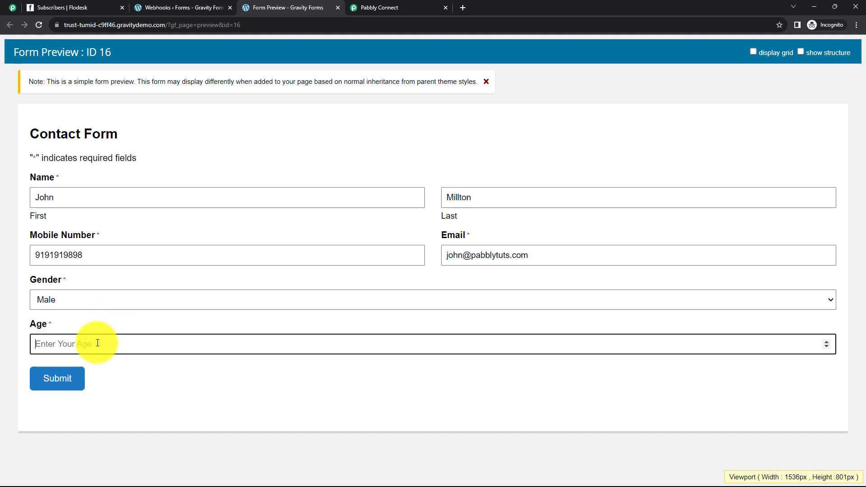
text(21)
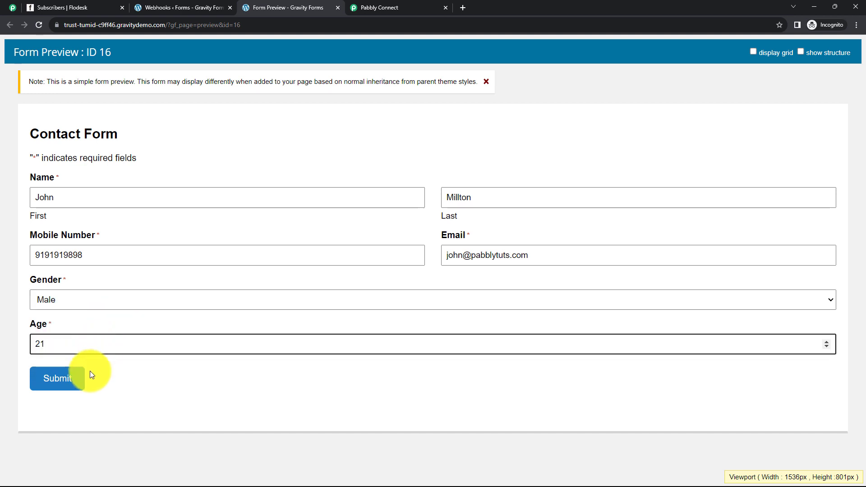
click(76, 383)
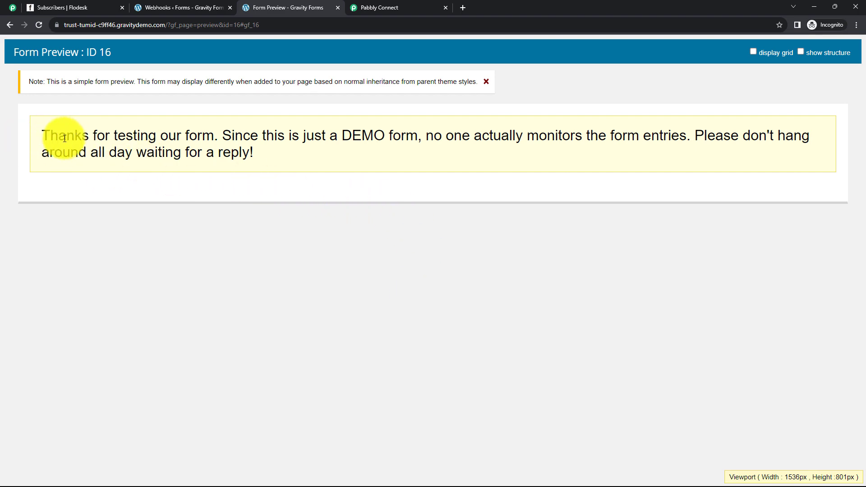
Return to Pabbly Connect and check the captured response's email value.
click(399, 8)
scroll(415, 172, down, 2)
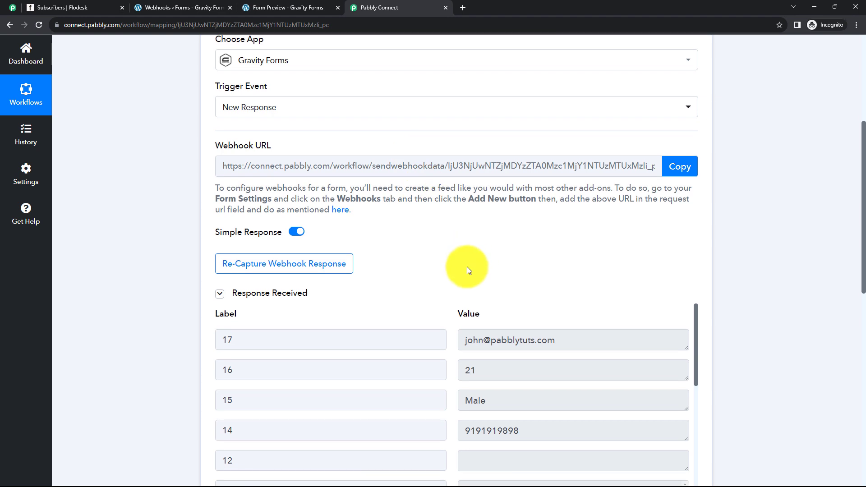
scroll(466, 261, down, 1)
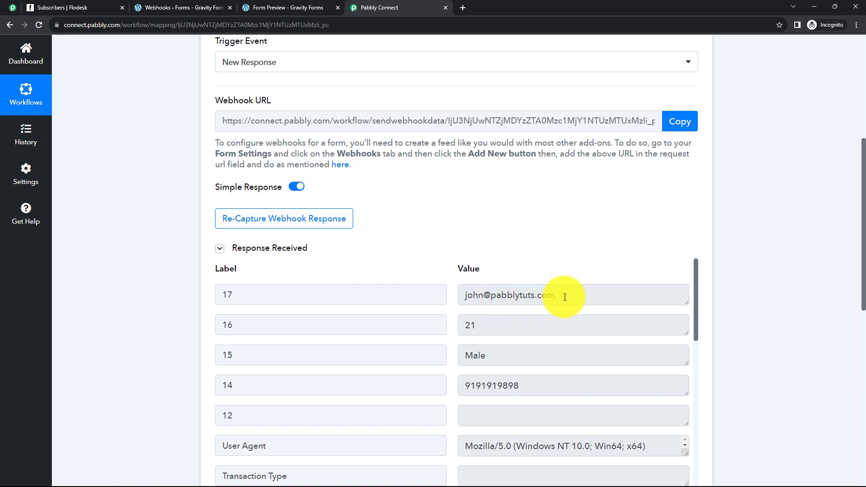
drag(561, 296, 467, 296)
click(501, 300)
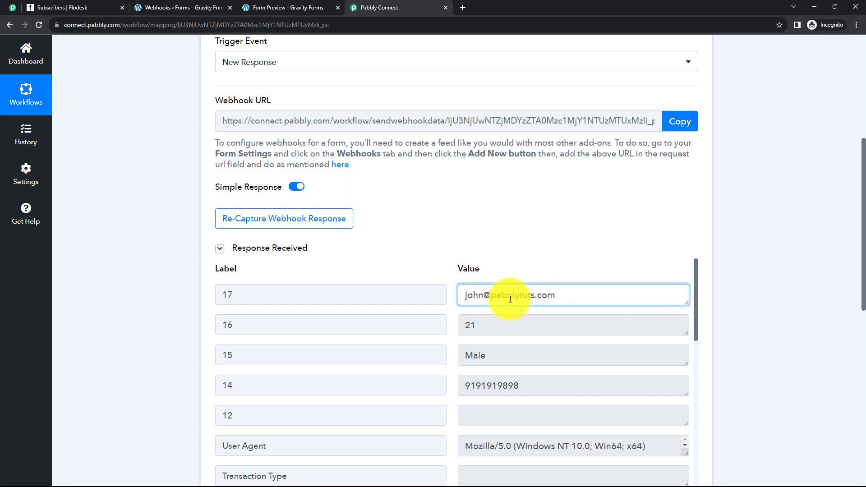
scroll(508, 348, down, 5)
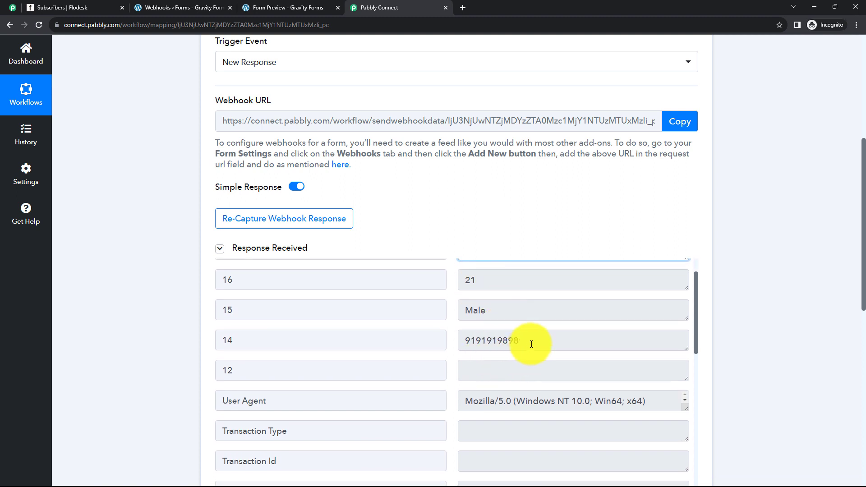
scroll(513, 341, down, 5)
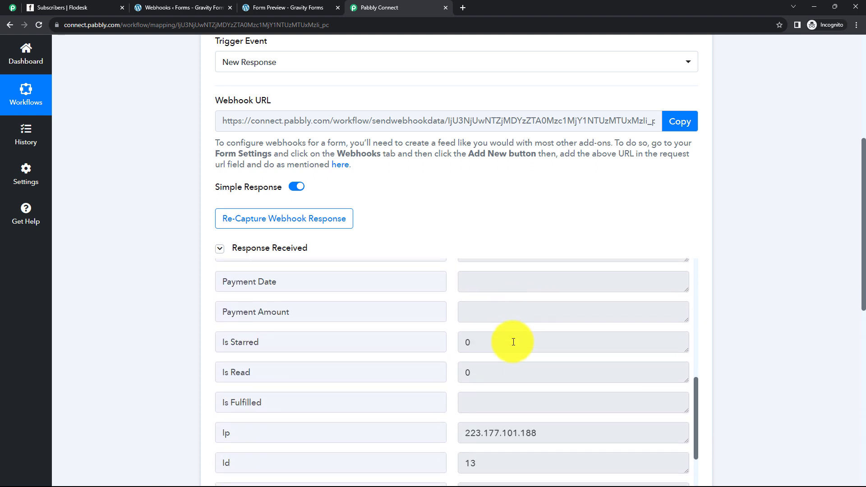
scroll(499, 332, up, 4)
Verify the captured status, age, gender, mobile and first/last name values, then scroll back up.
drag(498, 270, 456, 272)
click(494, 262)
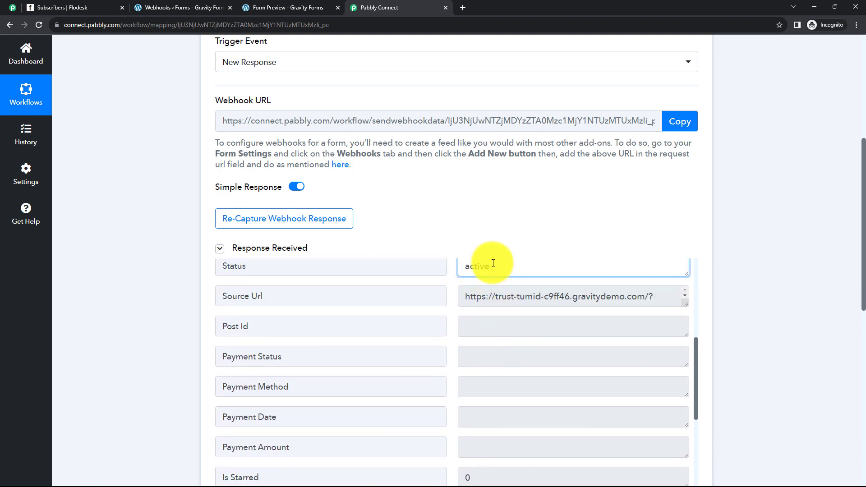
scroll(493, 262, down, 5)
scroll(519, 312, down, 7)
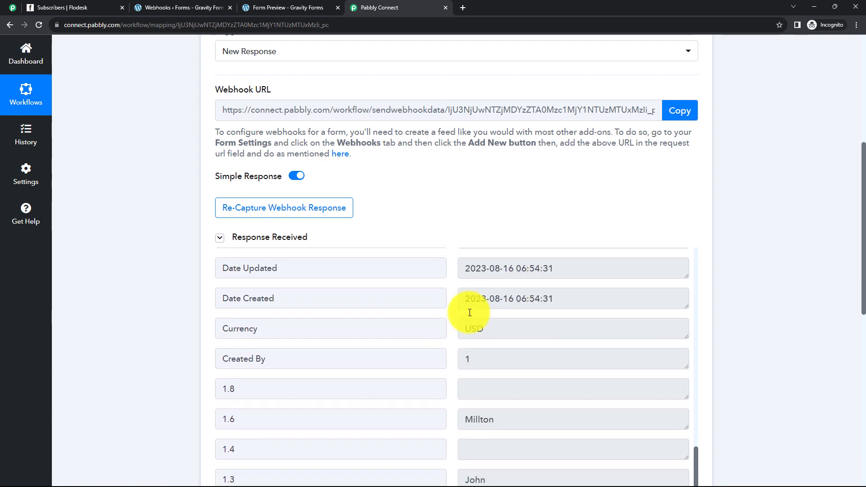
click(479, 357)
double_click(480, 357)
double_click(504, 298)
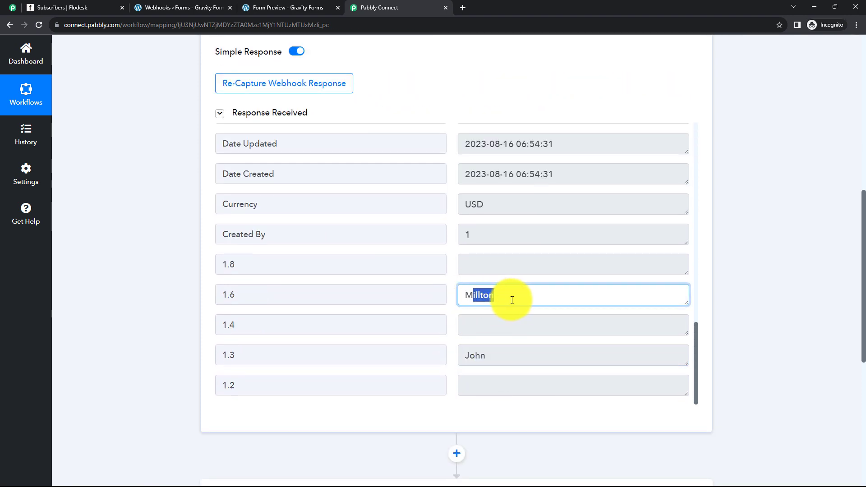
click(509, 300)
scroll(509, 301, up, 3)
scroll(172, 220, up, 9)
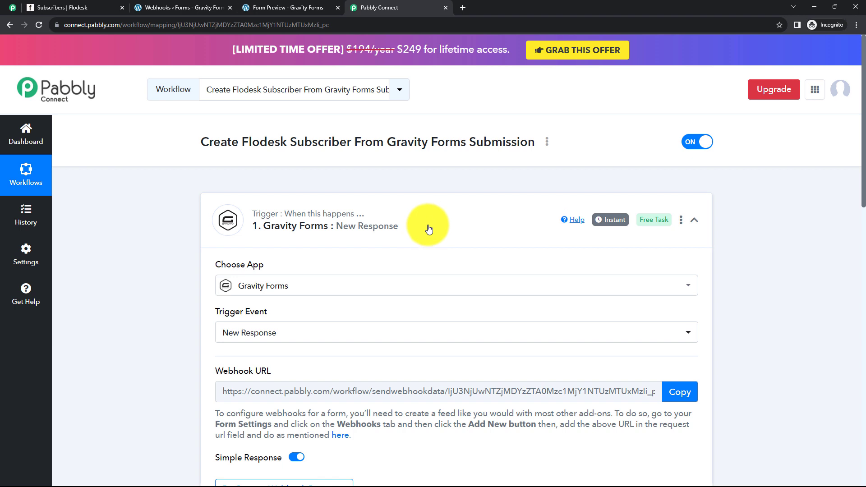
Set the action step to Flodesk with the Create/Update Subscriber event and begin connecting an account.
click(429, 228)
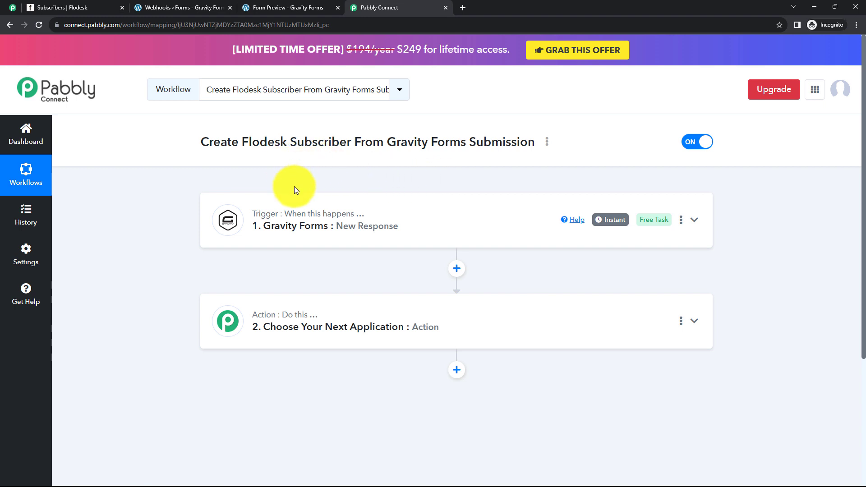
mouse_move(370, 213)
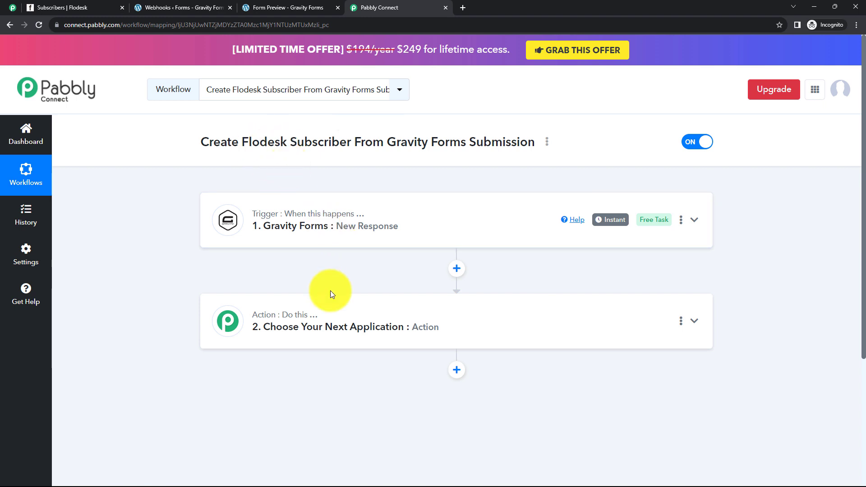
click(324, 313)
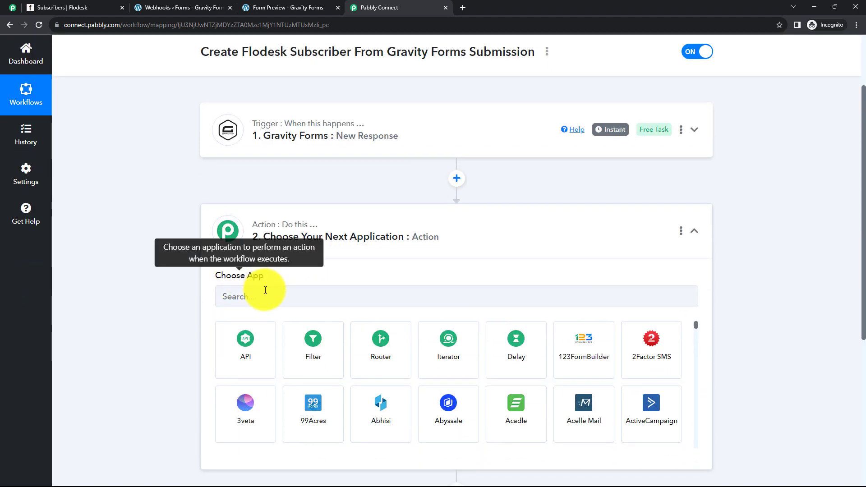
click(264, 295)
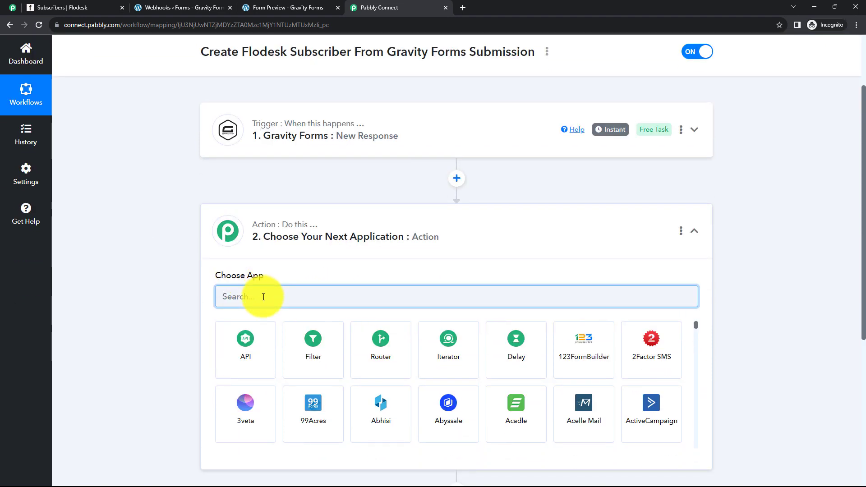
text(Flodesk)
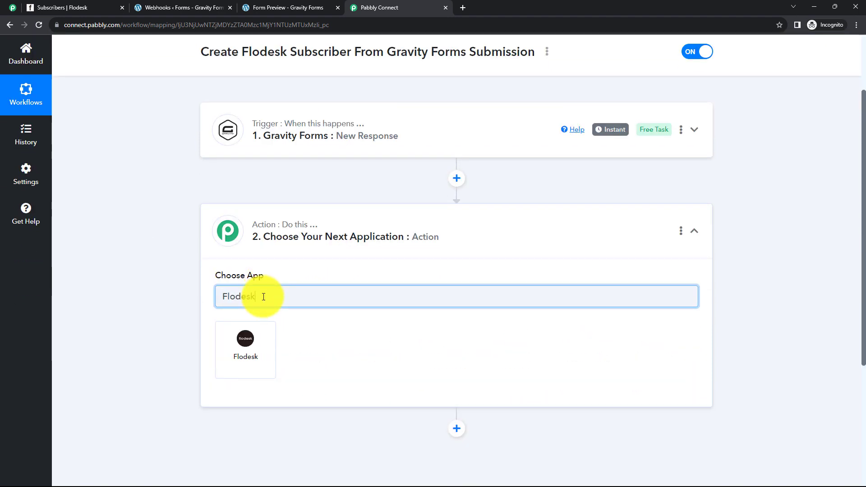
click(246, 337)
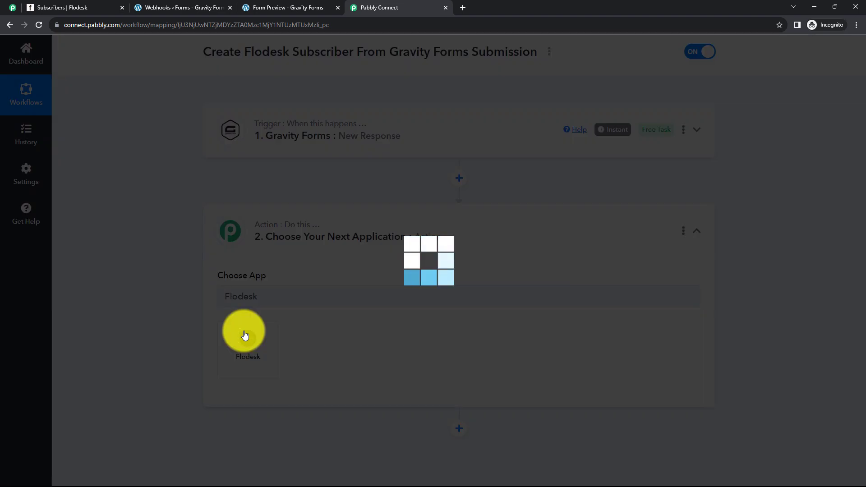
click(253, 352)
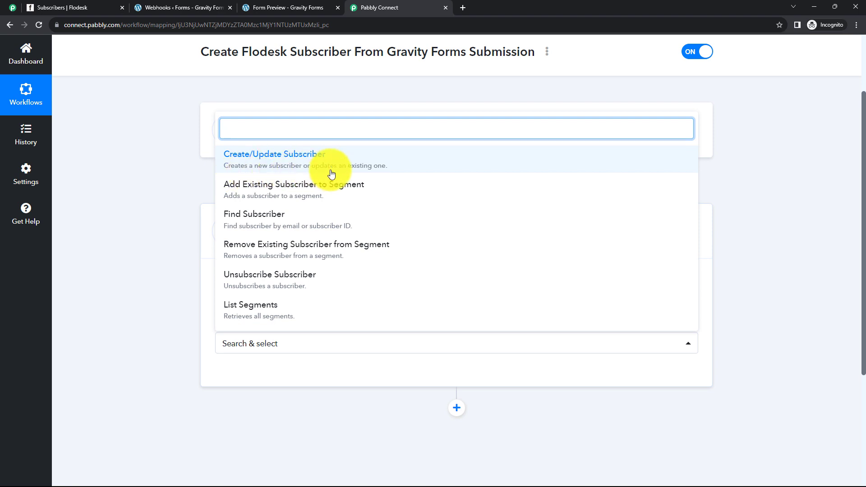
click(266, 164)
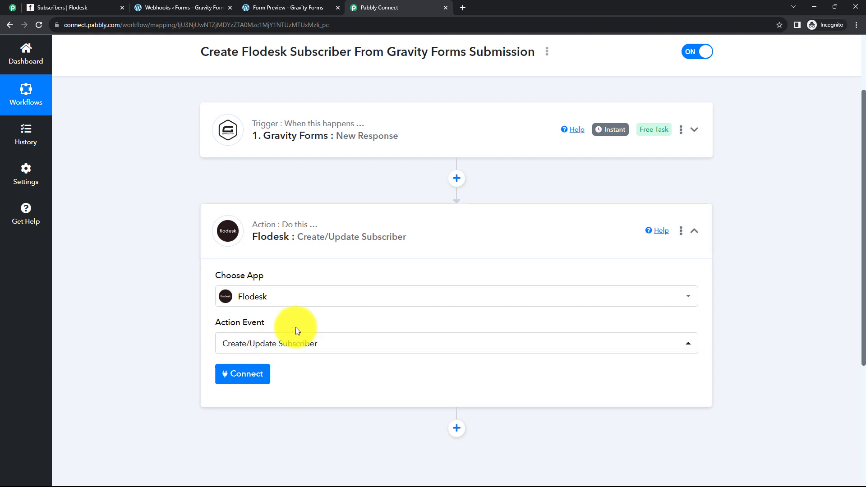
scroll(323, 319, down, 2)
click(239, 284)
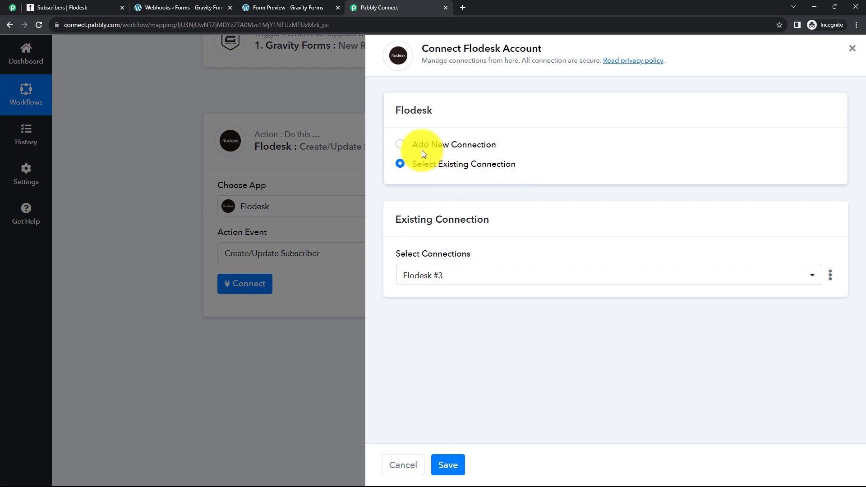
Connect the Flodesk step through the existing Flodesk #3 connection and save.
click(399, 145)
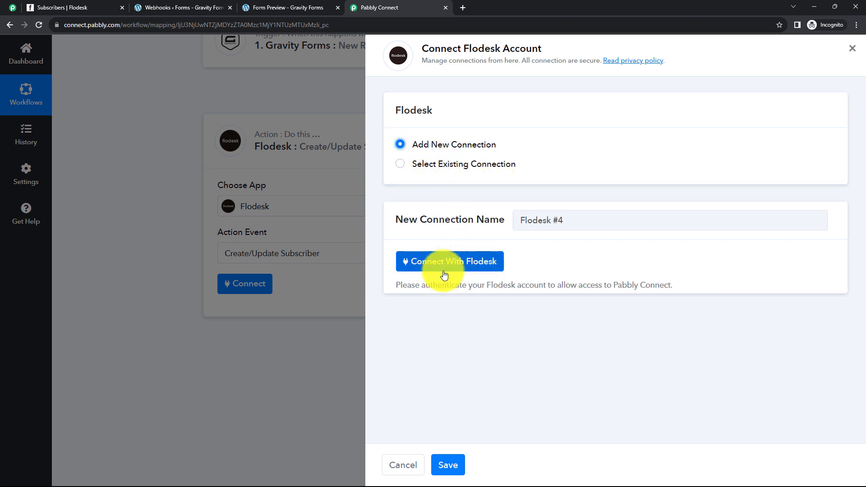
click(401, 165)
click(448, 466)
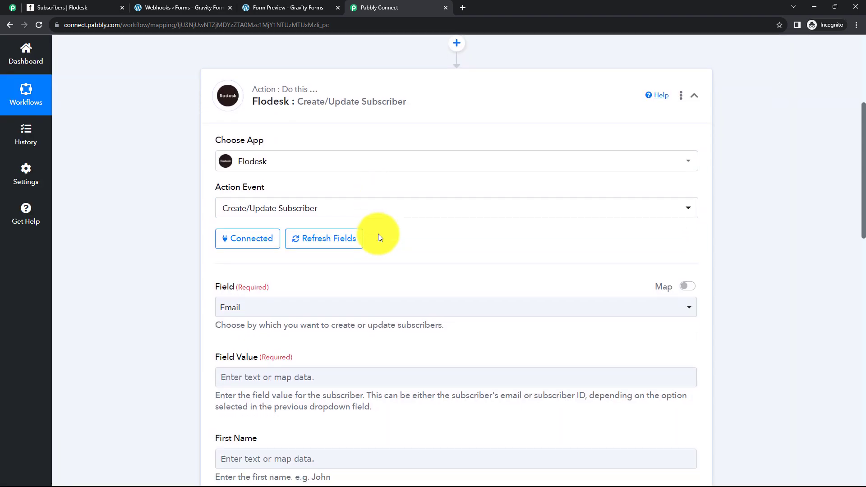
scroll(383, 230, down, 2)
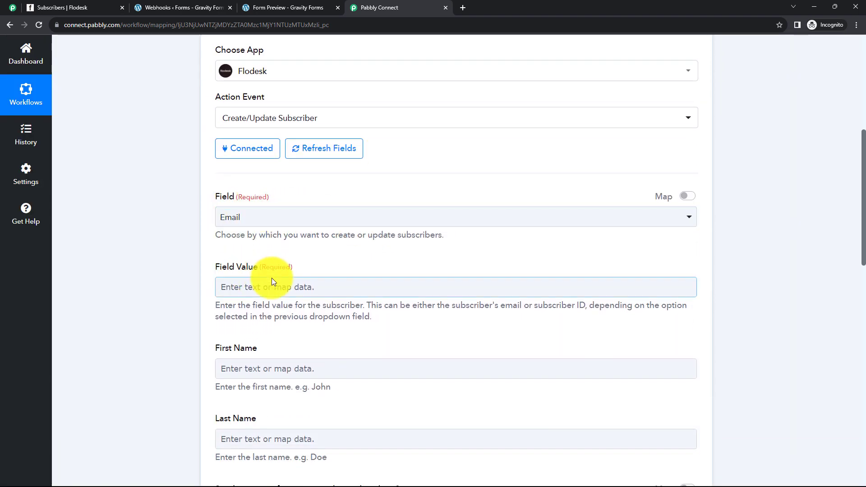
scroll(271, 278, down, 2)
scroll(283, 353, down, 6)
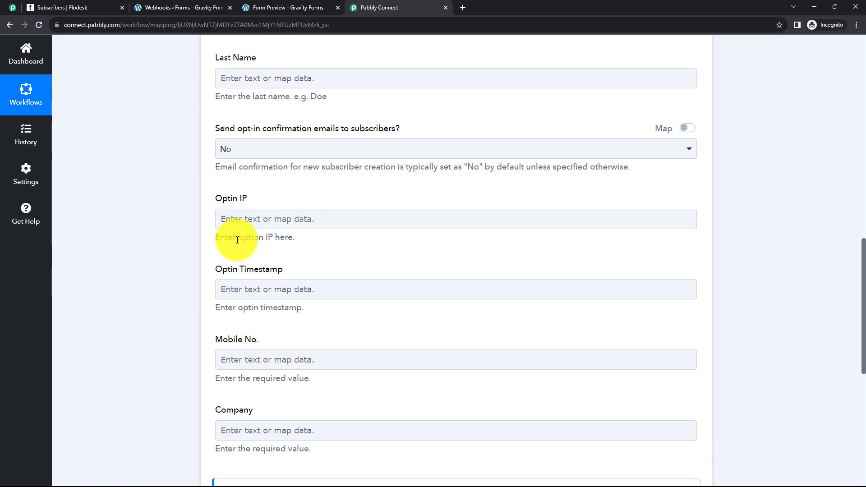
click(258, 289)
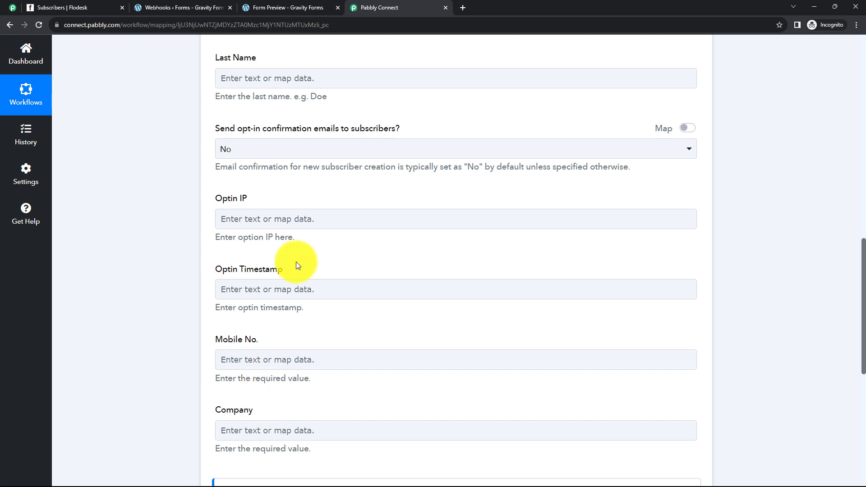
scroll(299, 261, up, 6)
scroll(264, 138, up, 1)
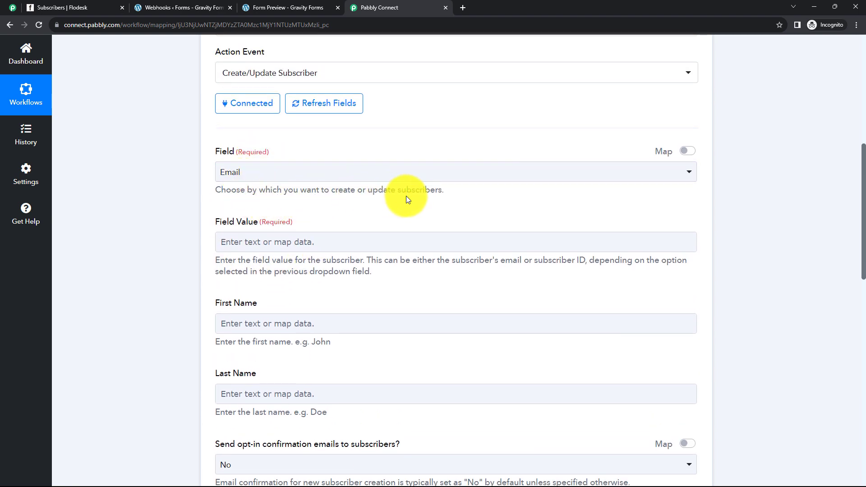
click(424, 176)
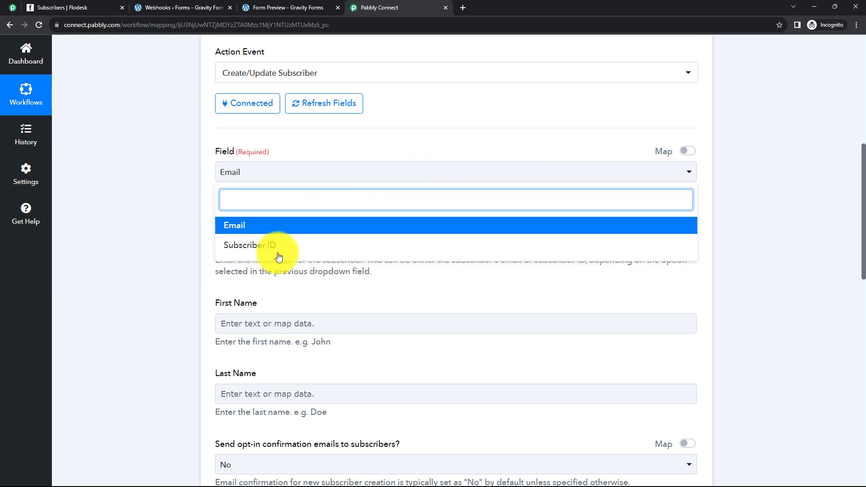
click(194, 217)
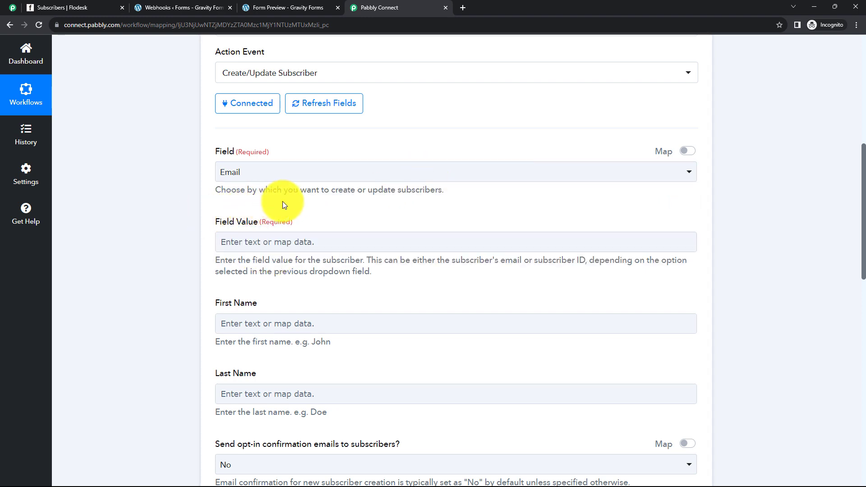
scroll(261, 201, down, 1)
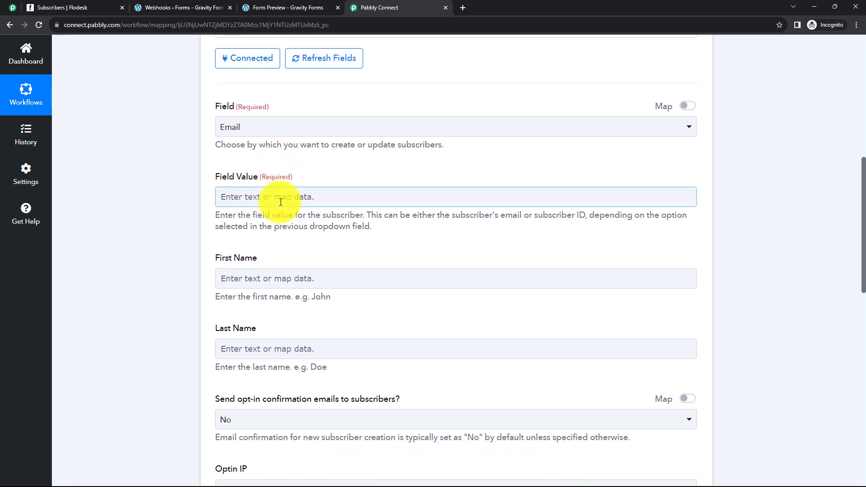
Map Flodesk's Field Value to the Gravity Forms response's email field (1. 17).
click(280, 202)
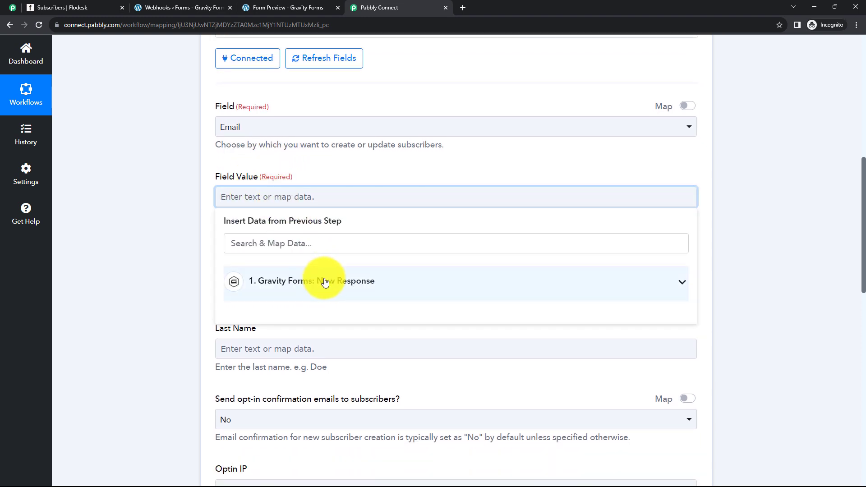
click(183, 265)
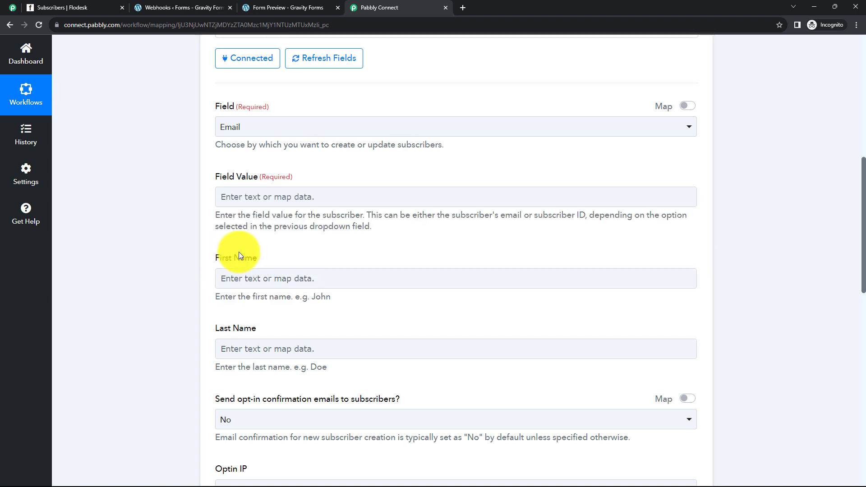
click(276, 197)
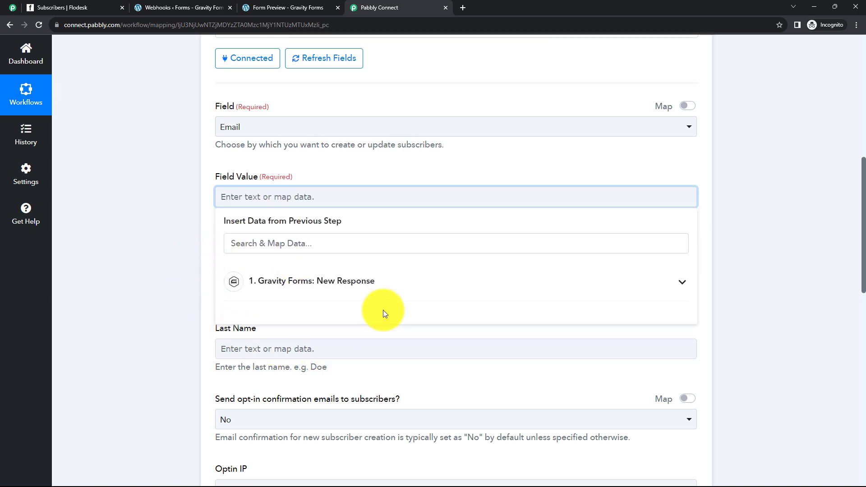
click(336, 288)
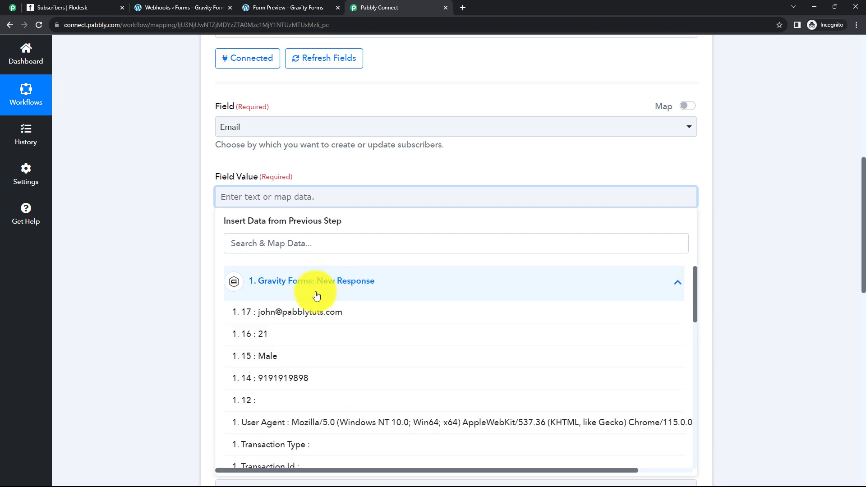
click(333, 320)
click(179, 277)
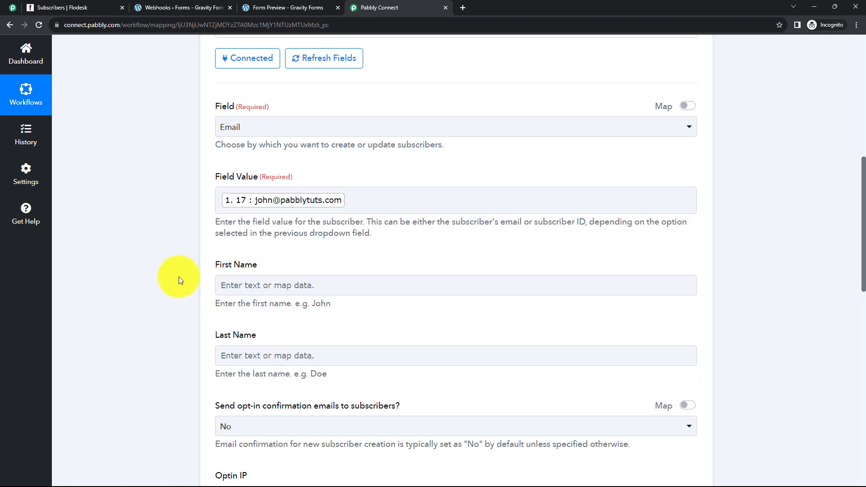
scroll(179, 277, up, 1)
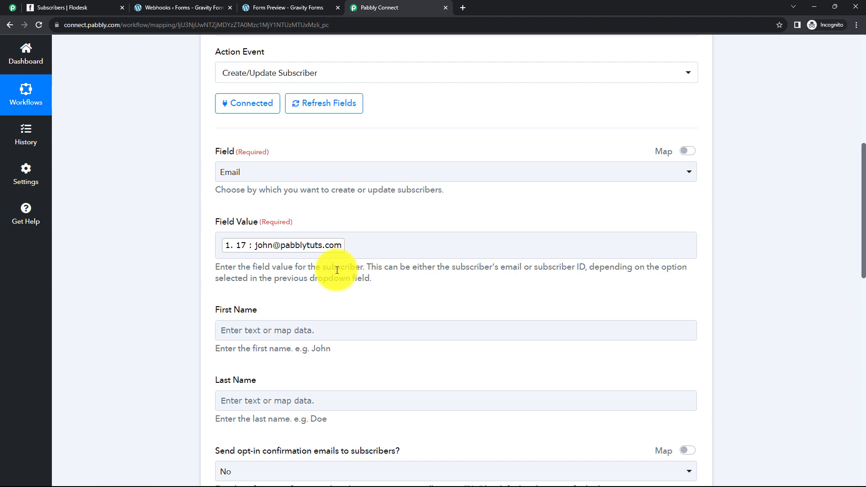
click(279, 332)
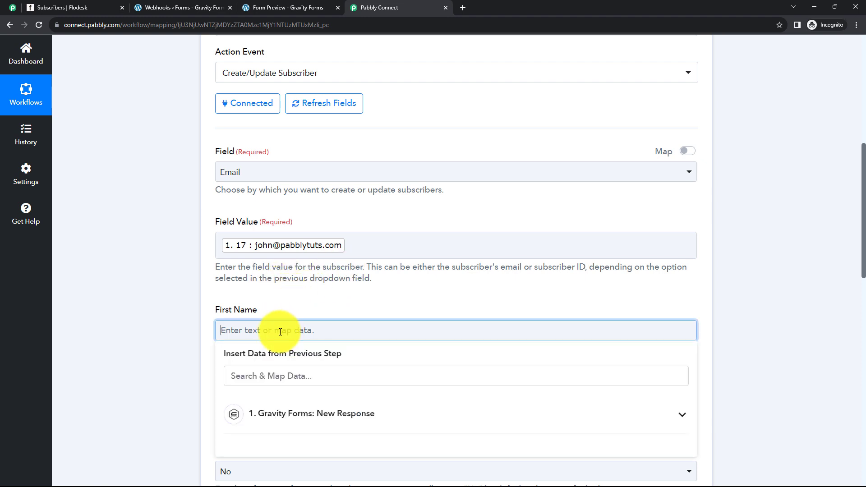
text(John)
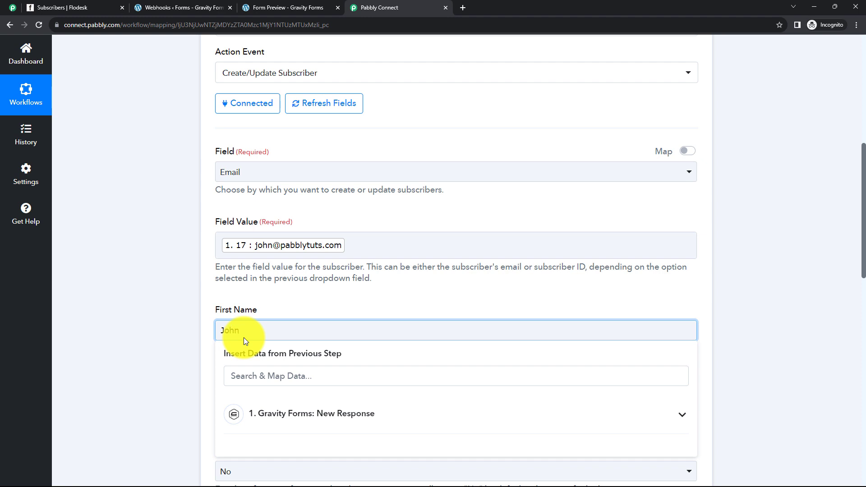
click(183, 324)
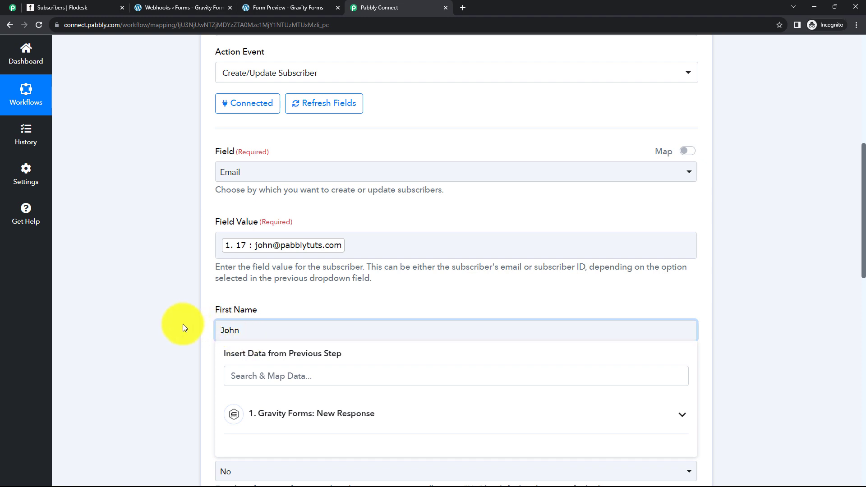
click(245, 330)
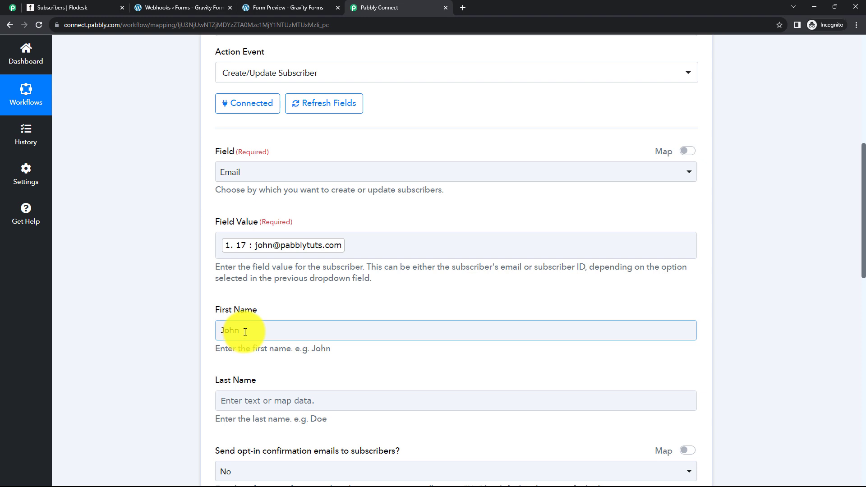
text(John)
click(251, 333)
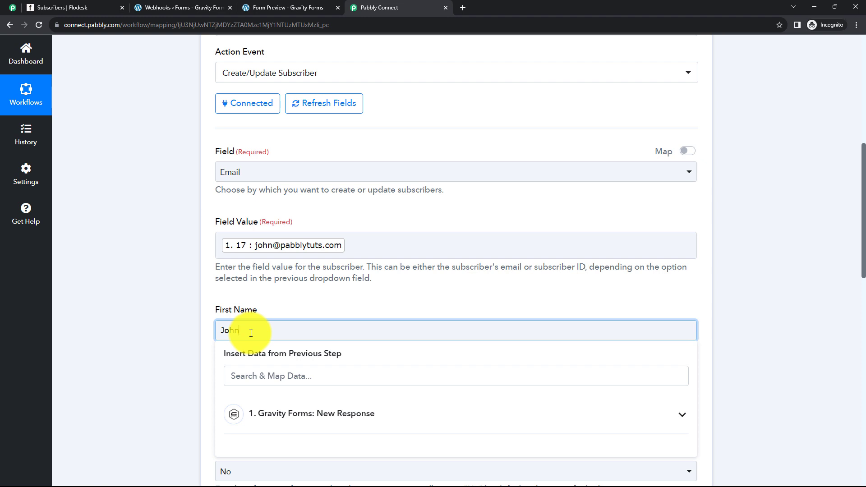
key(BackSpace)
key(BackSpace)
key(BackSpace)
key(BackSpace)
click(328, 300)
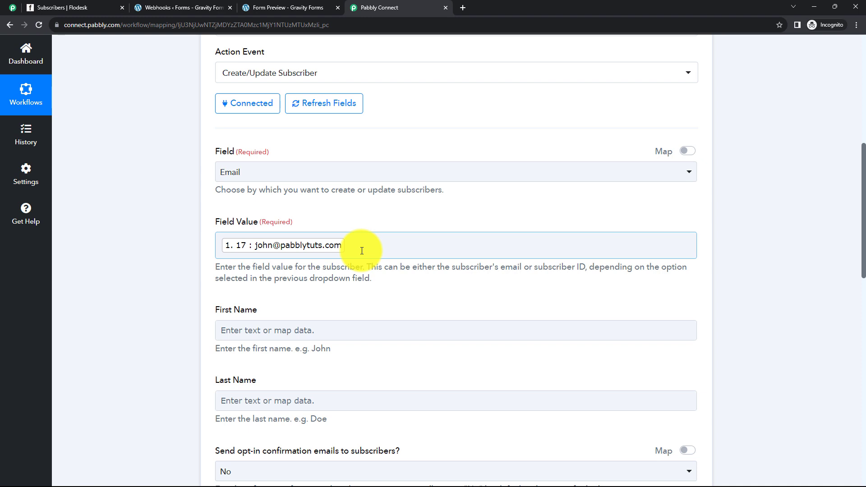
Map the submitted first name (1.3) from Gravity Forms into Flodesk's First Name field.
click(362, 247)
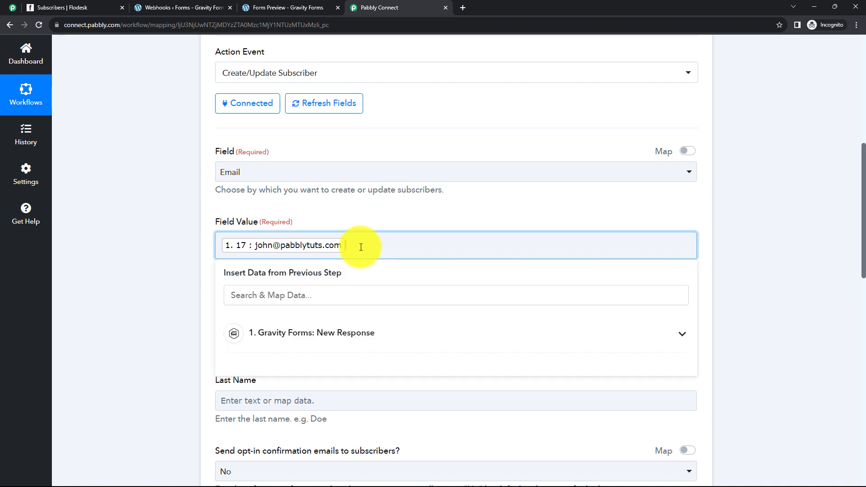
click(158, 289)
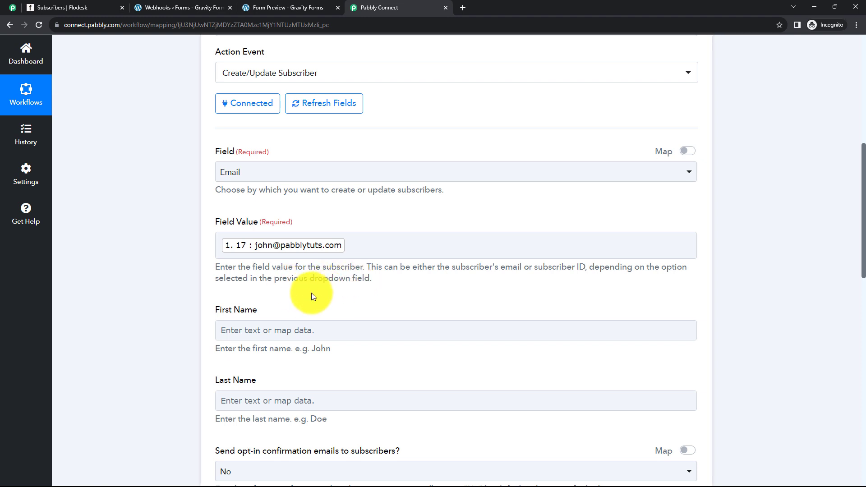
scroll(302, 298, down, 1)
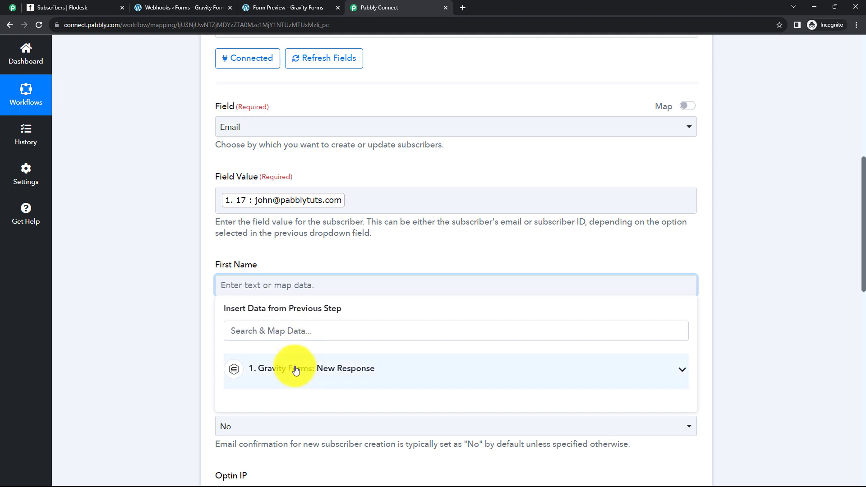
click(300, 368)
scroll(336, 413, down, 8)
scroll(338, 414, down, 10)
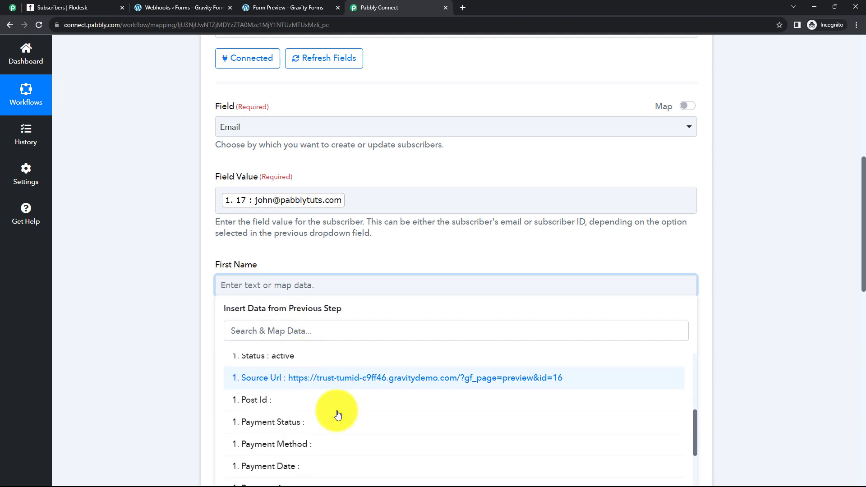
click(278, 443)
click(162, 351)
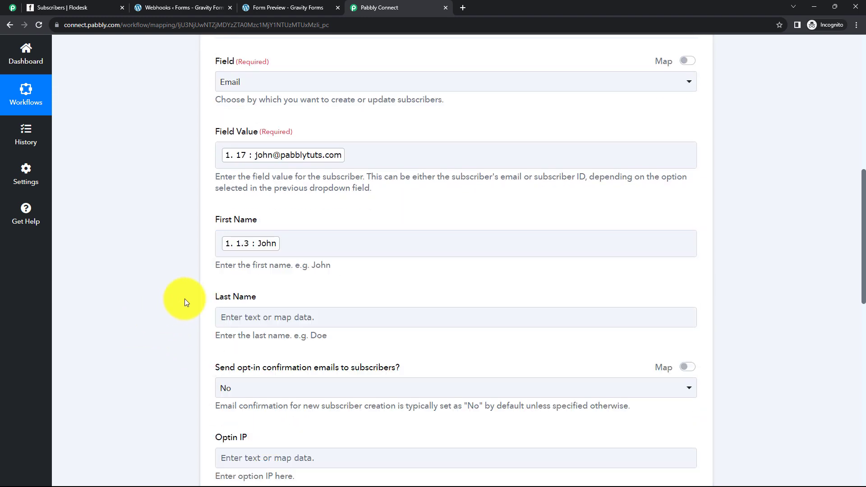
Map the submitted last name (1.6) into the Last Name field.
scroll(276, 227, down, 2)
click(276, 227)
click(307, 316)
scroll(319, 386, down, 15)
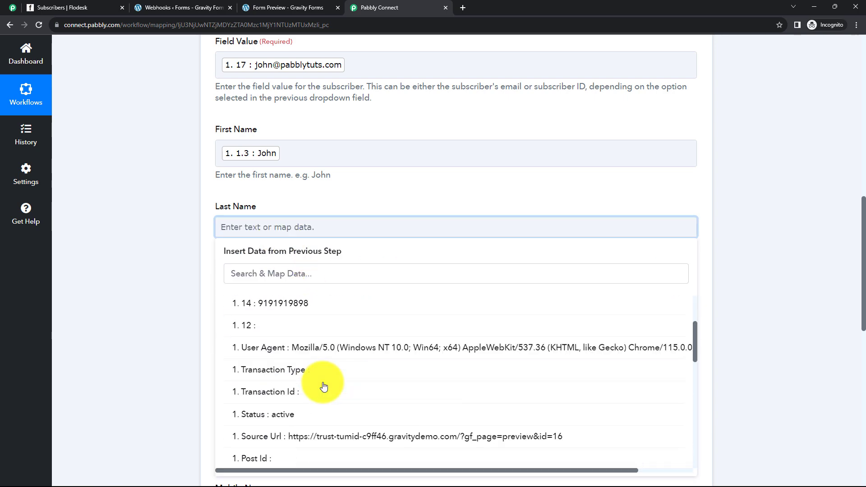
click(314, 388)
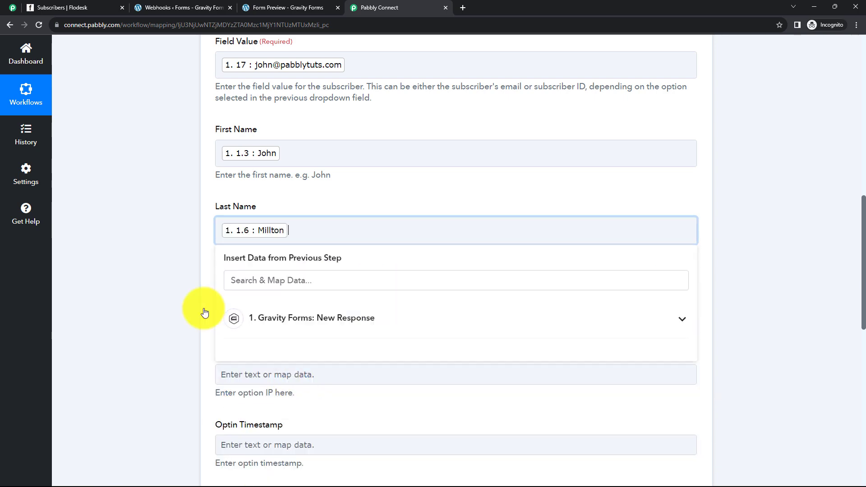
click(150, 252)
Keep opt-in confirmation emails set to No.
scroll(149, 250, down, 3)
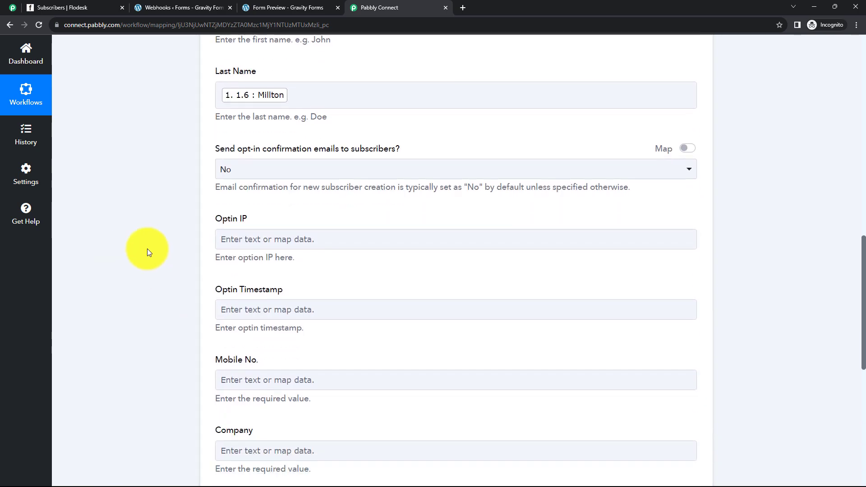
click(310, 179)
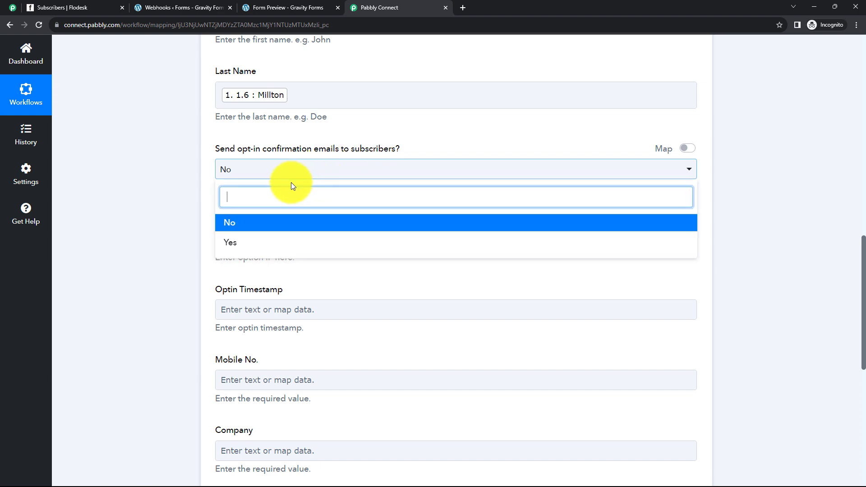
click(161, 199)
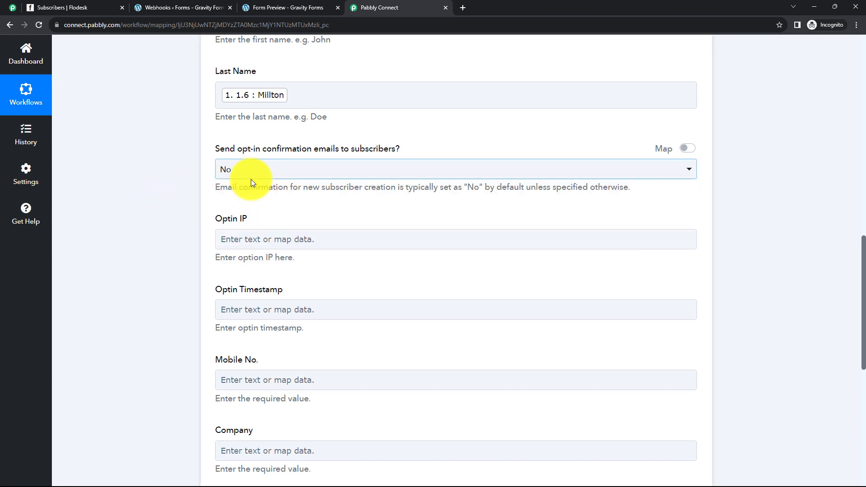
click(278, 239)
Map the submitted phone number (1.14) into the Mobile No. field.
scroll(289, 244, down, 1)
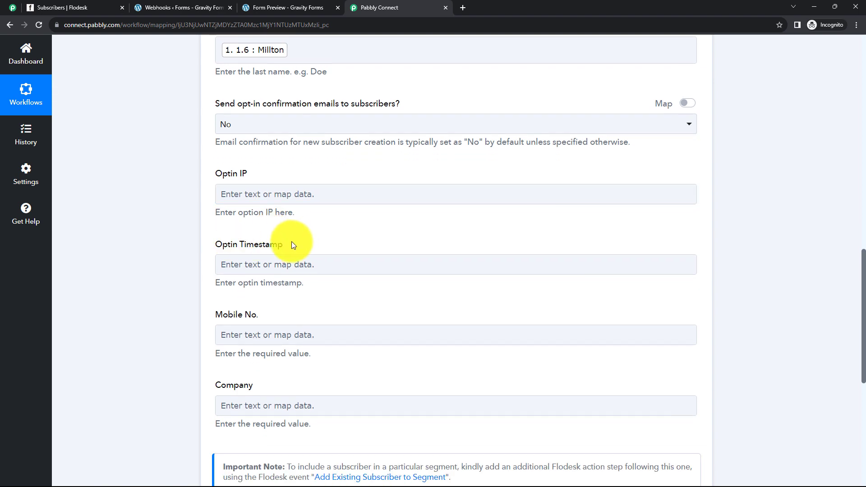
scroll(318, 271, down, 1)
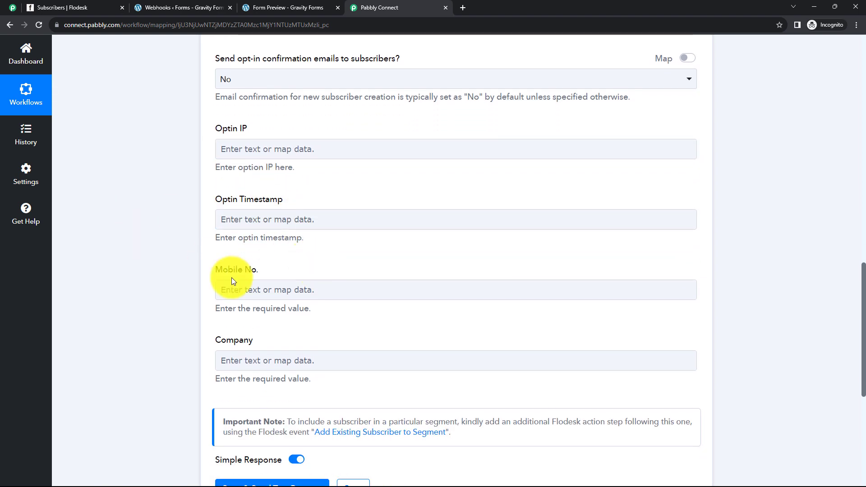
click(260, 287)
click(277, 379)
scroll(298, 393, down, 1)
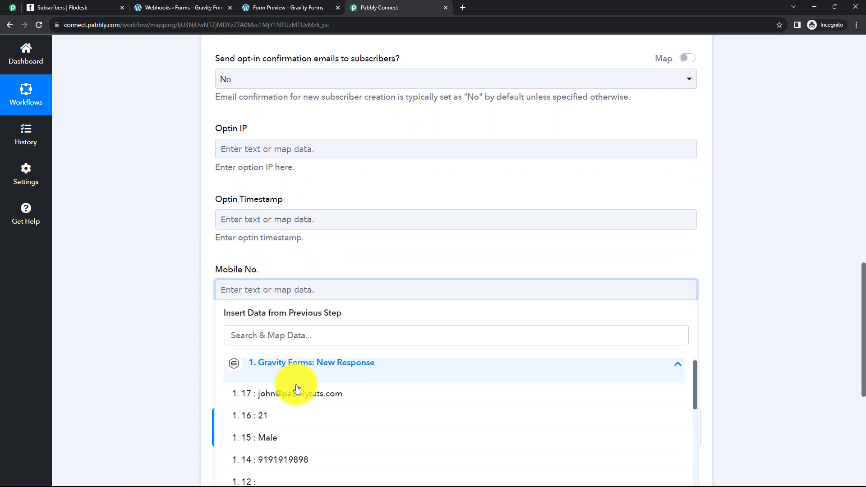
click(291, 427)
click(141, 311)
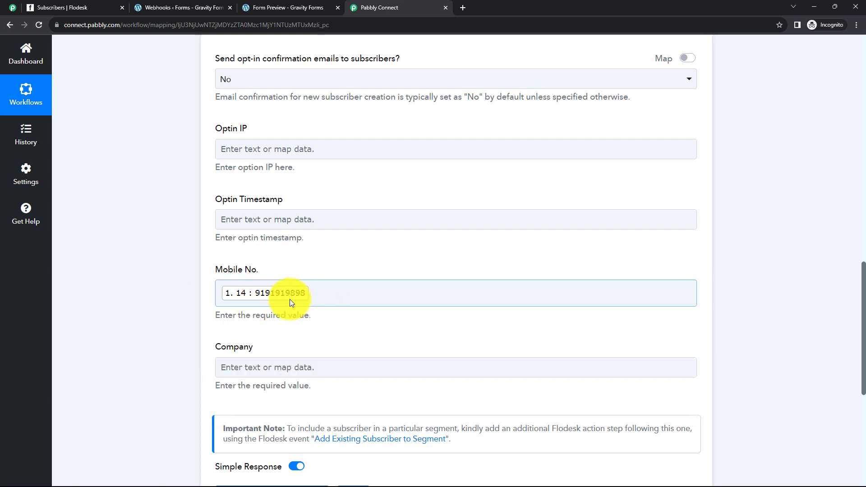
Enter Pabbly as the Company value and review the mapped fields.
scroll(307, 297, down, 2)
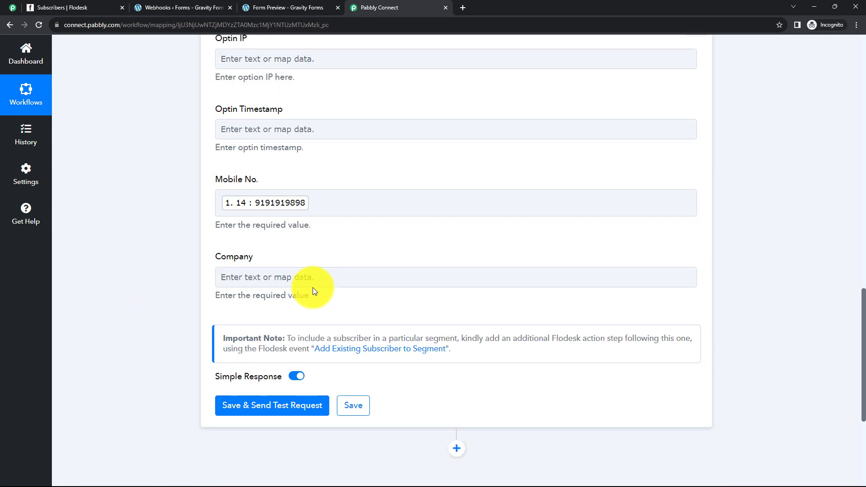
click(280, 279)
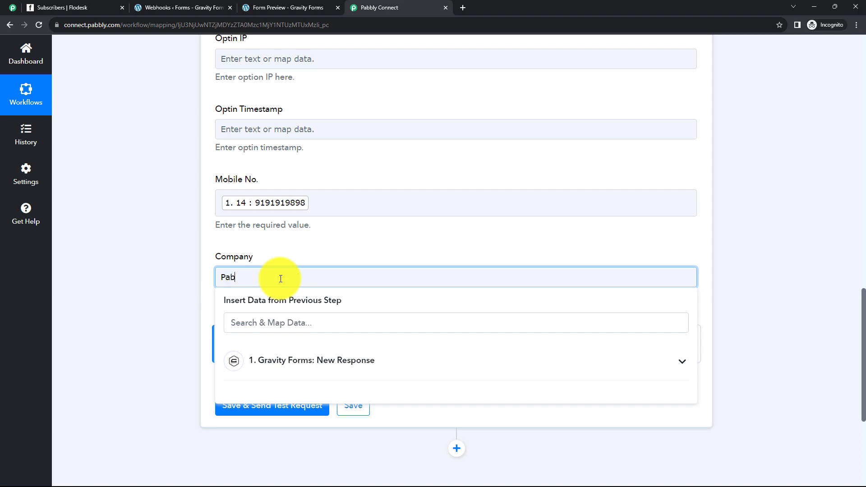
click(169, 262)
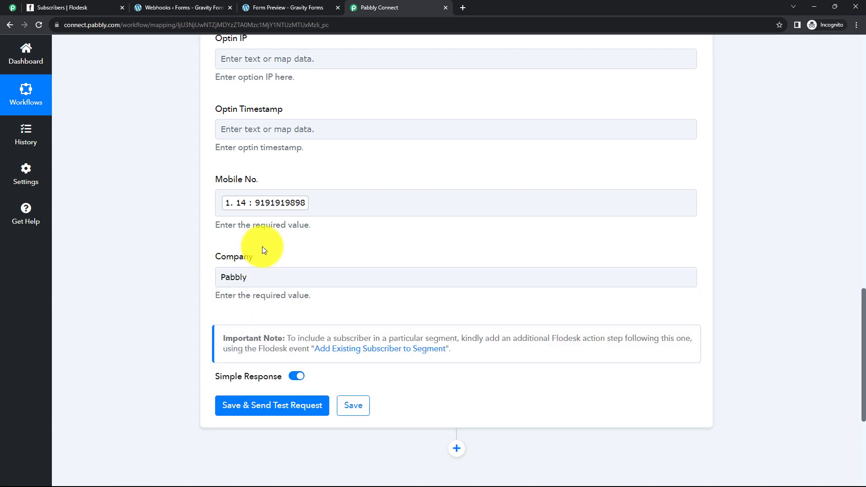
scroll(270, 244, up, 1)
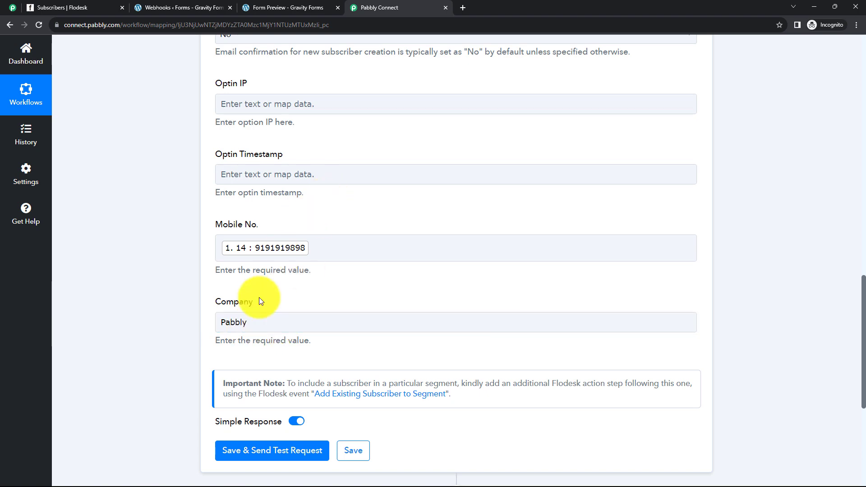
scroll(370, 266, up, 5)
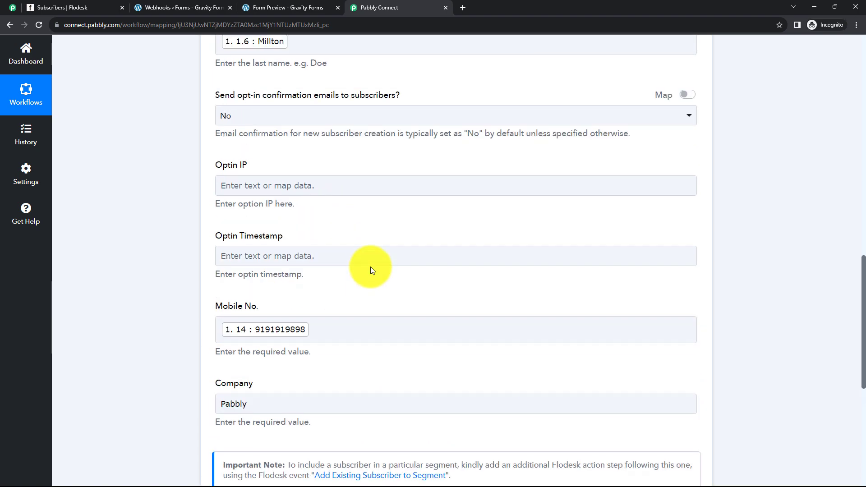
scroll(373, 270, up, 4)
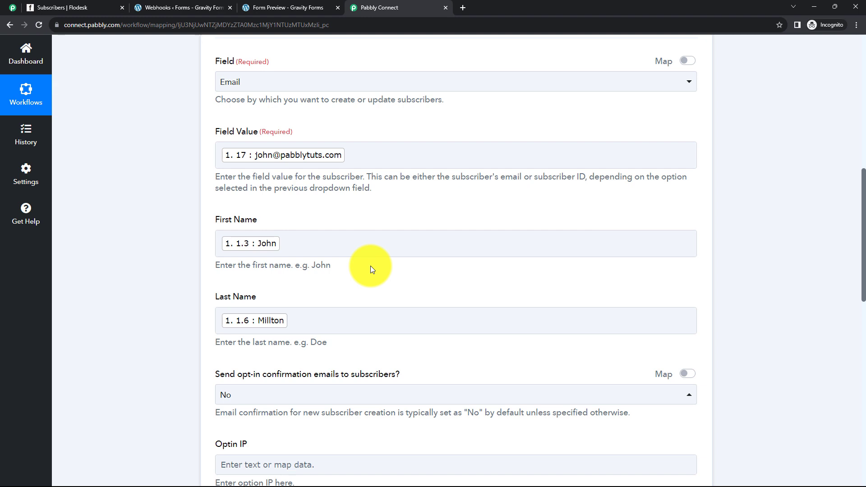
scroll(373, 269, down, 8)
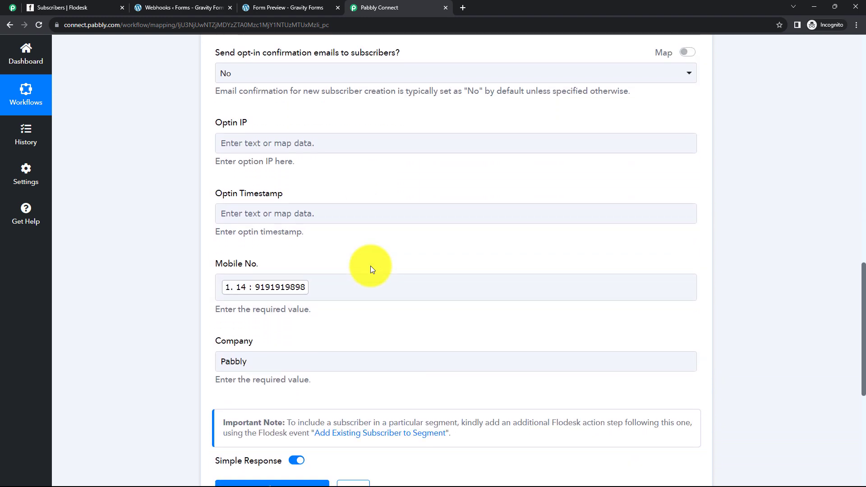
scroll(370, 266, down, 4)
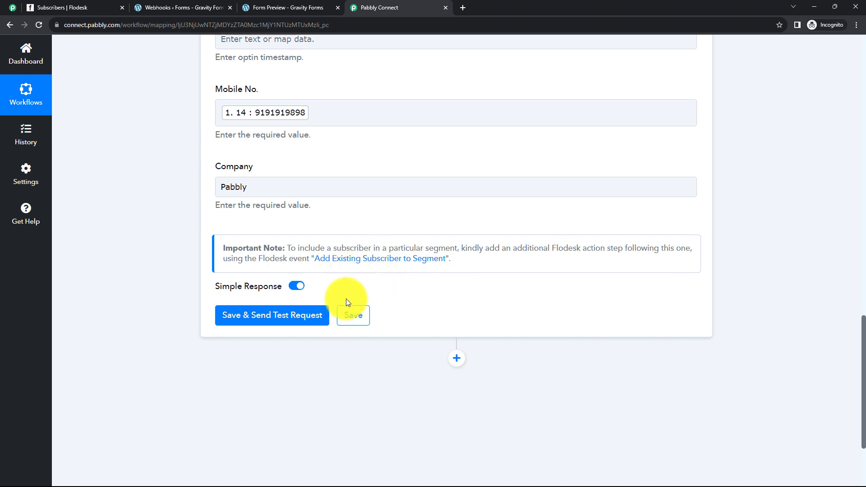
Save and send a test request, checking the returned email and company values.
click(289, 318)
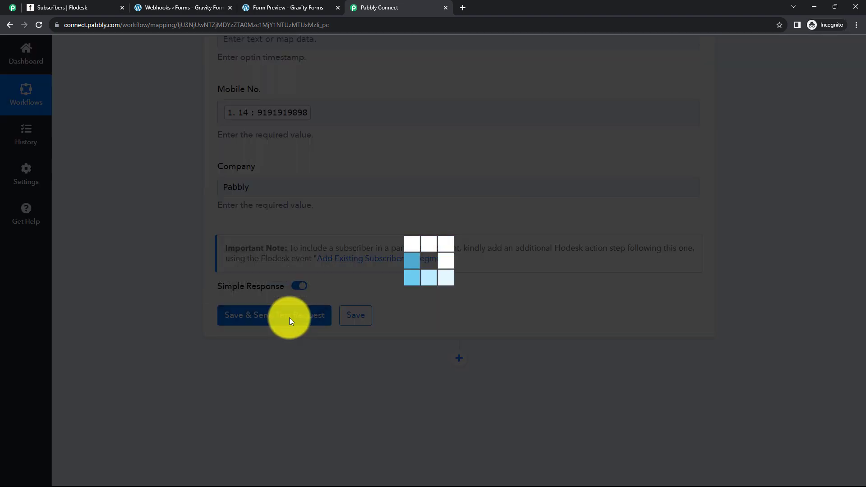
scroll(437, 290, down, 2)
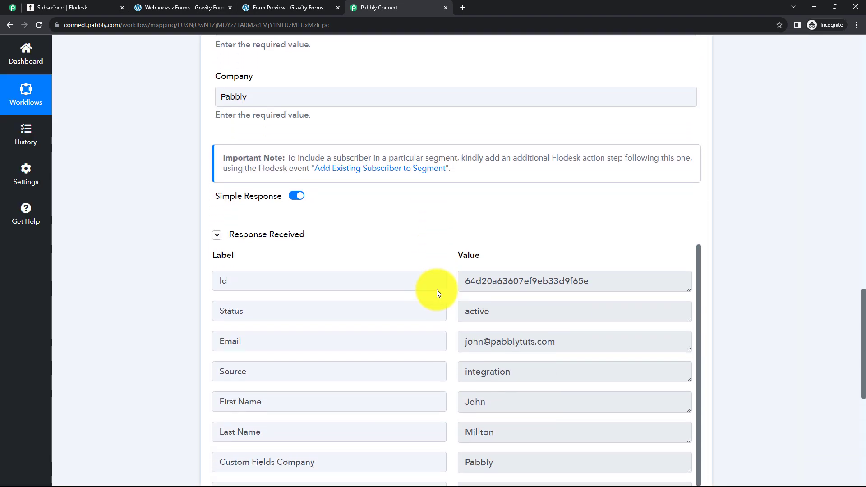
scroll(343, 286, down, 1)
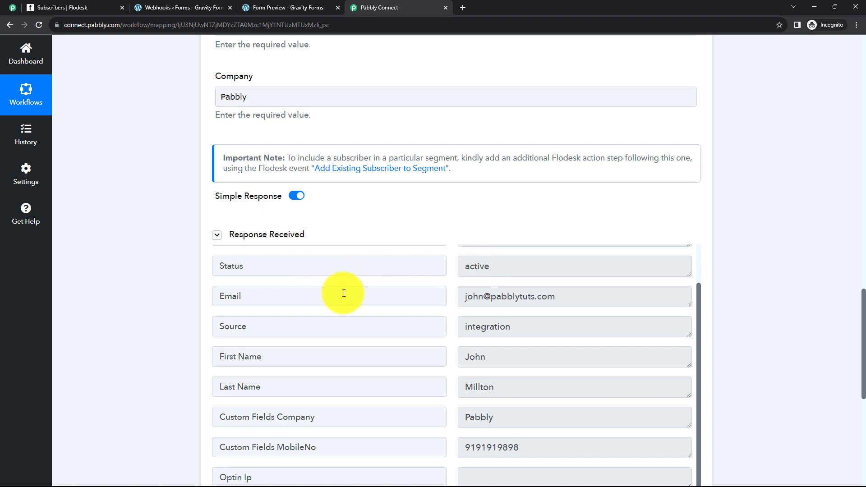
drag(548, 296, 473, 296)
drag(521, 328, 470, 328)
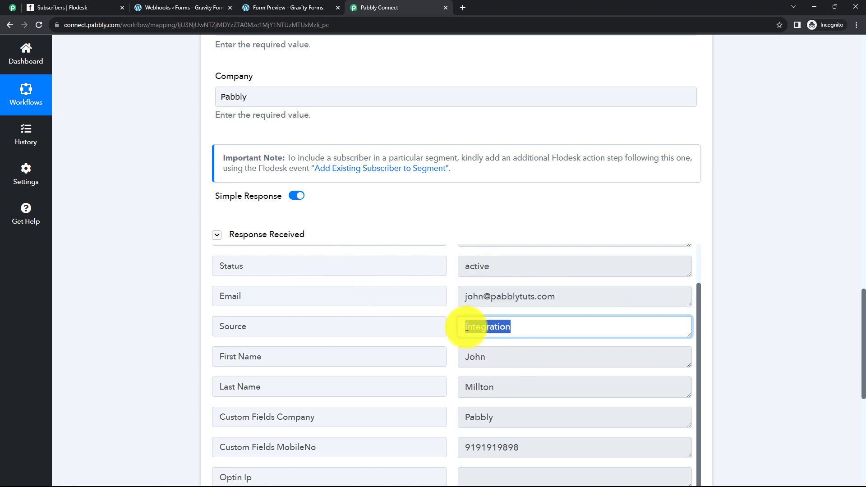
scroll(440, 340, down, 1)
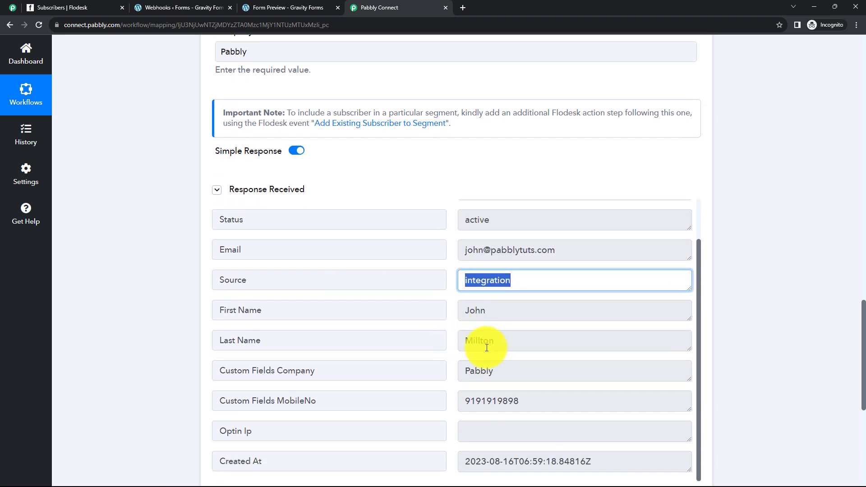
scroll(487, 345, down, 2)
click(502, 285)
drag(503, 285, 488, 284)
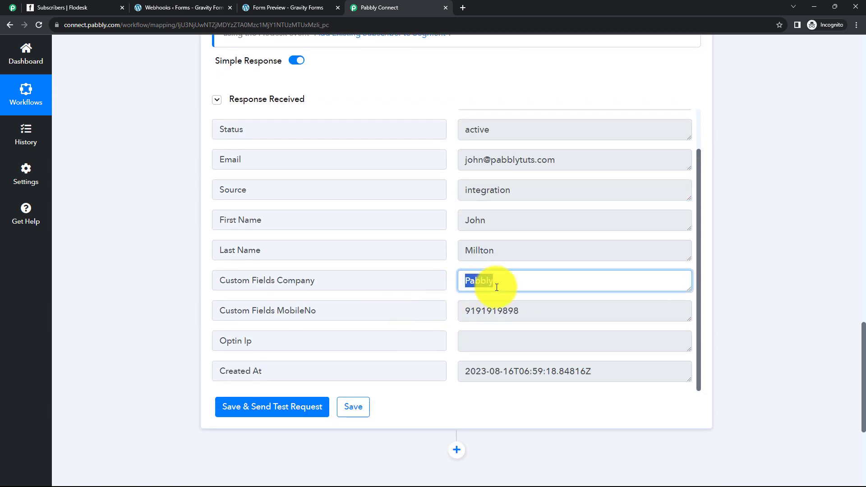
click(522, 286)
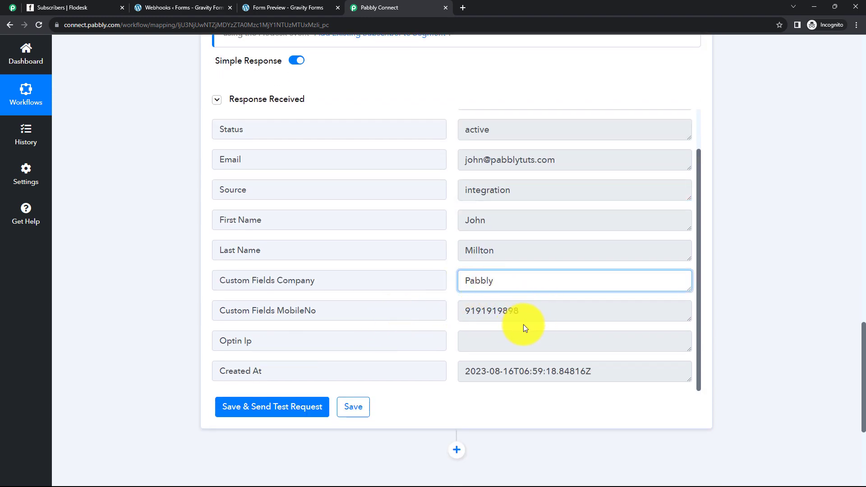
Collapse the Flodesk Create/Update Subscriber step and switch to the Flodesk subscribers list.
scroll(519, 334, down, 4)
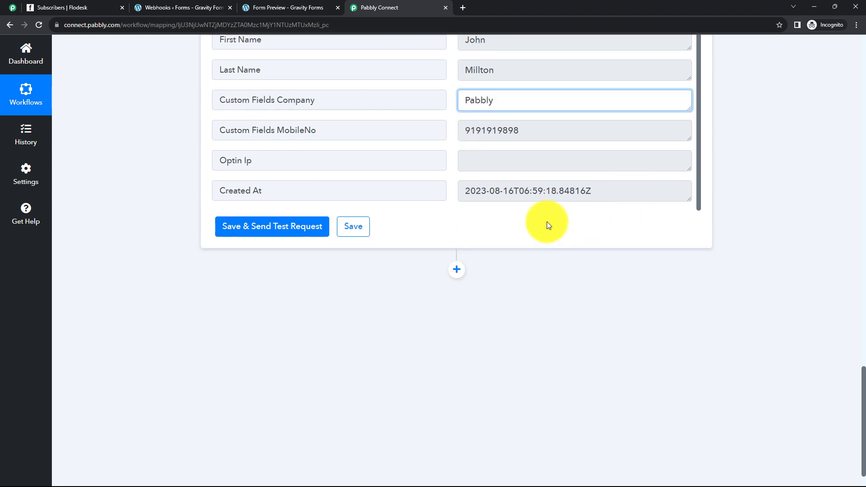
scroll(547, 221, up, 8)
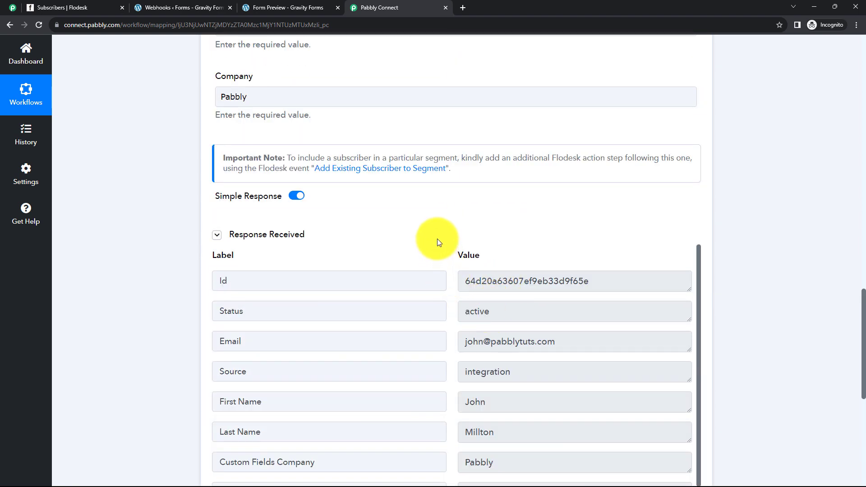
scroll(437, 239, up, 5)
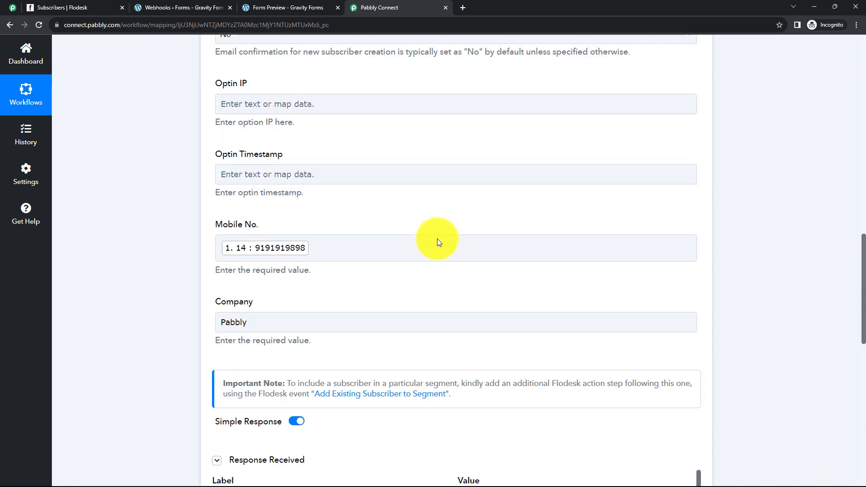
scroll(437, 239, up, 8)
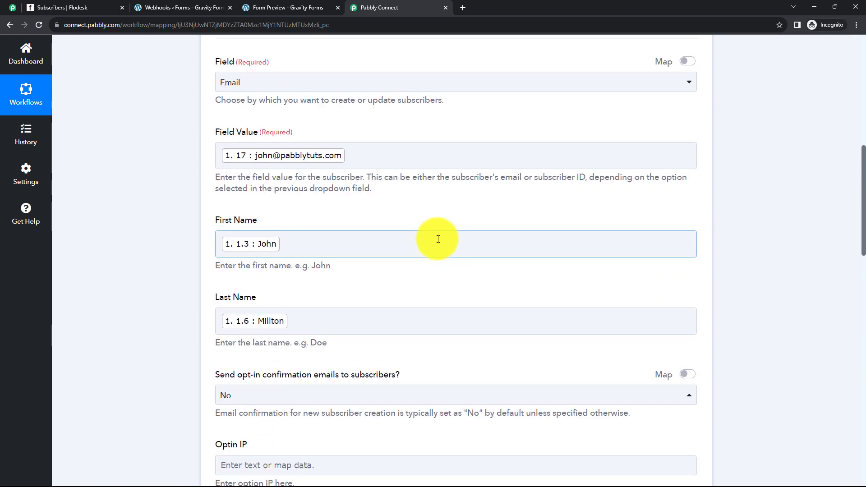
scroll(437, 239, up, 5)
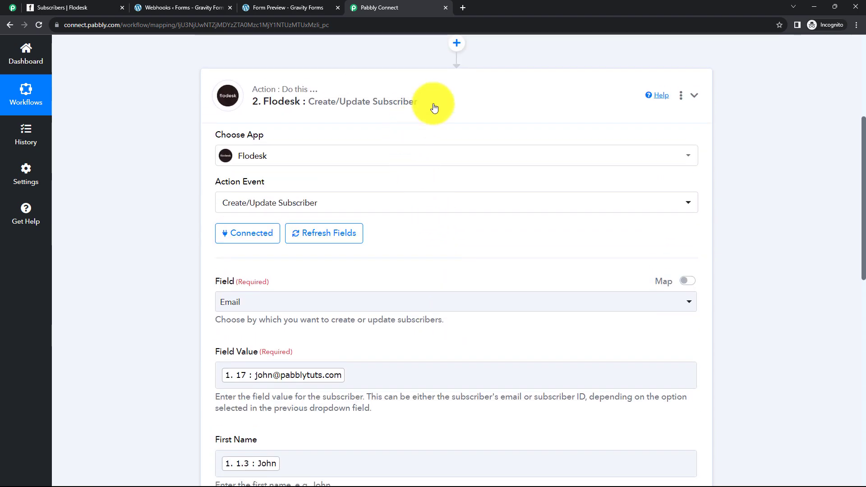
click(434, 108)
scroll(412, 142, up, 2)
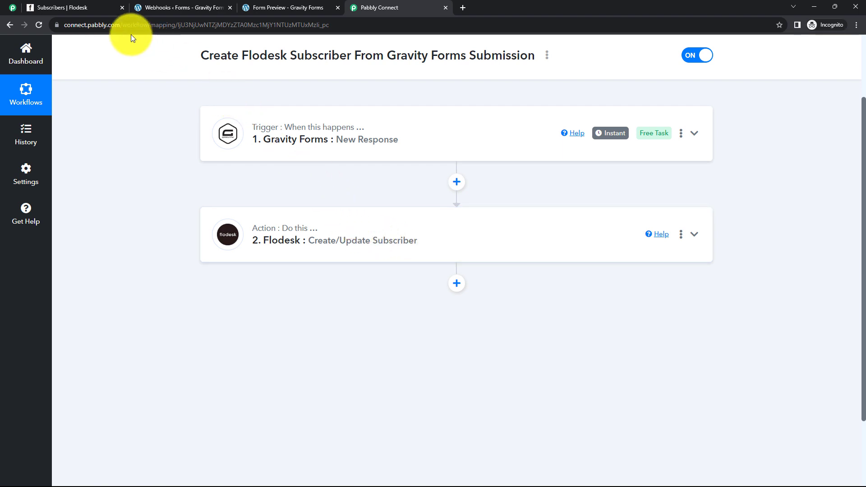
click(85, 6)
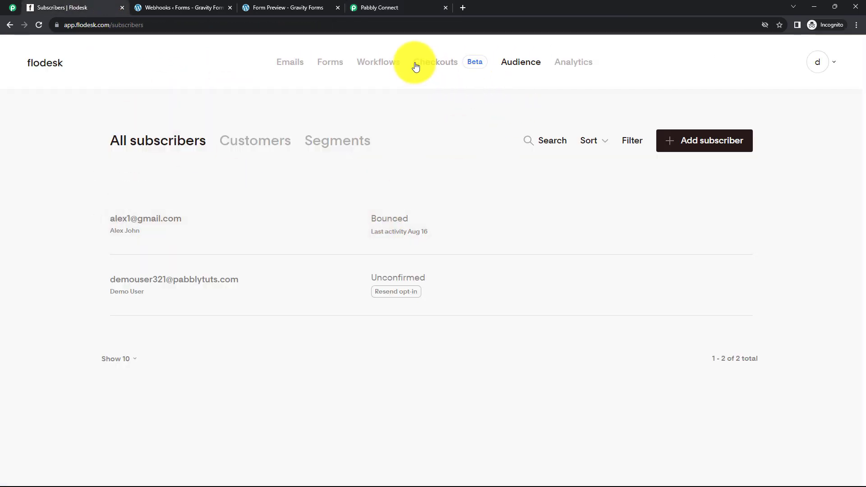
Reload Flodesk's subscribers list to confirm the new Active subscriber, then return to Pabbly Connect.
click(524, 71)
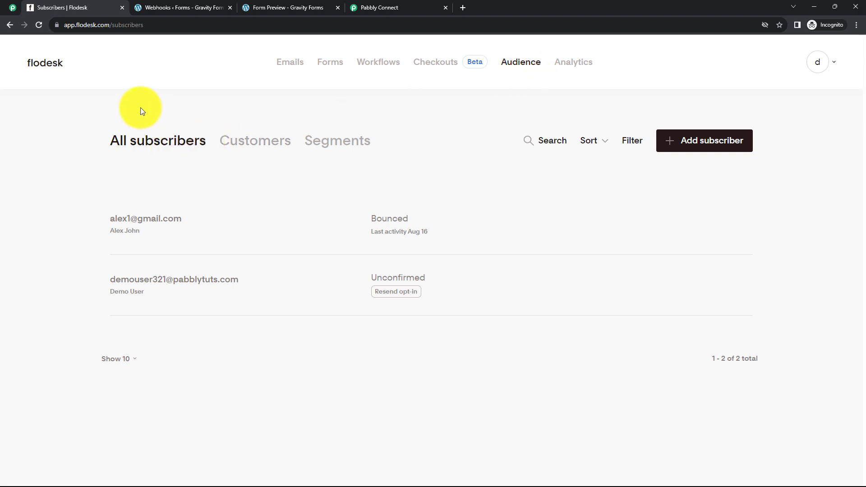
click(39, 25)
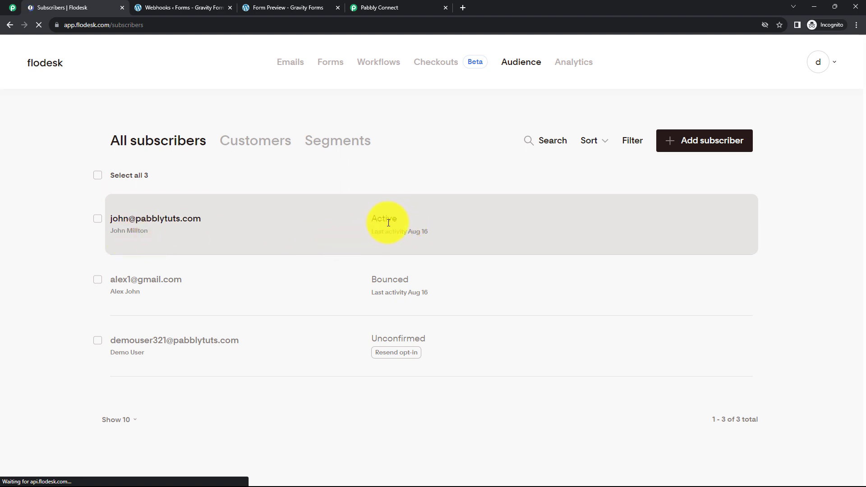
key(ctrl+shift+Tab)
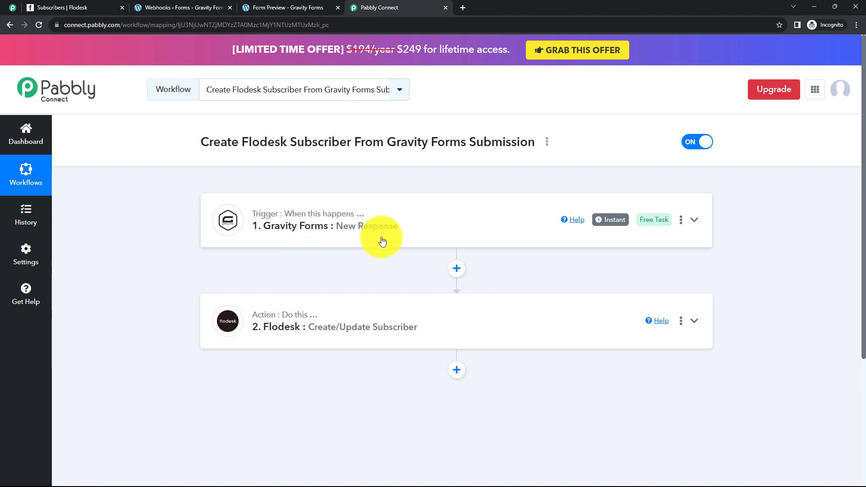
Go via the form preview to the Contact Form's Gravity Forms webhook settings.
mouse_move(272, 329)
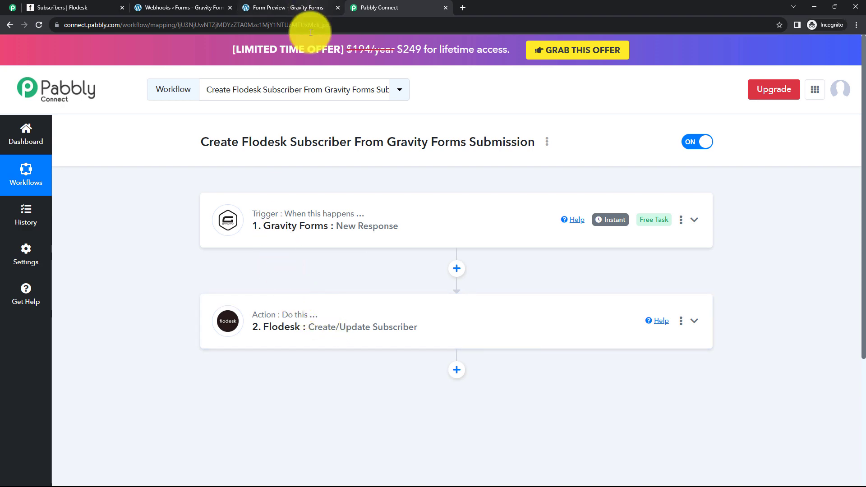
click(299, 10)
click(169, 7)
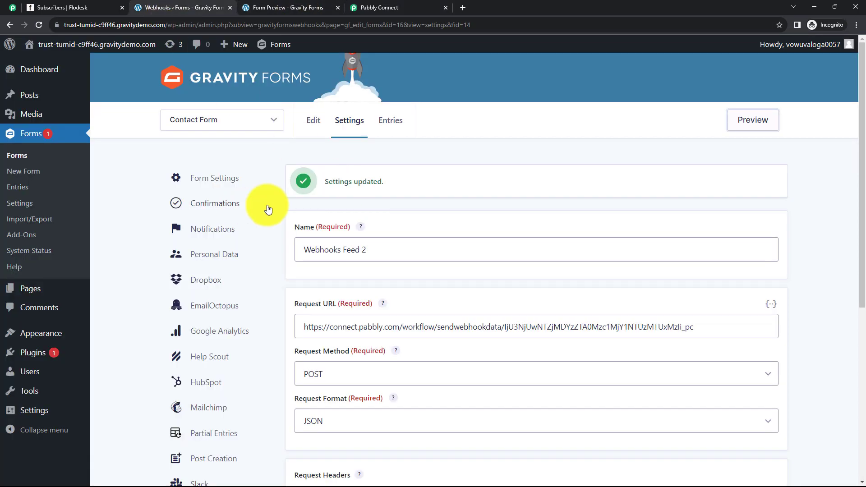
Preview the Contact Form and fill in first name, last name 'Use', mobile number and email.
click(752, 120)
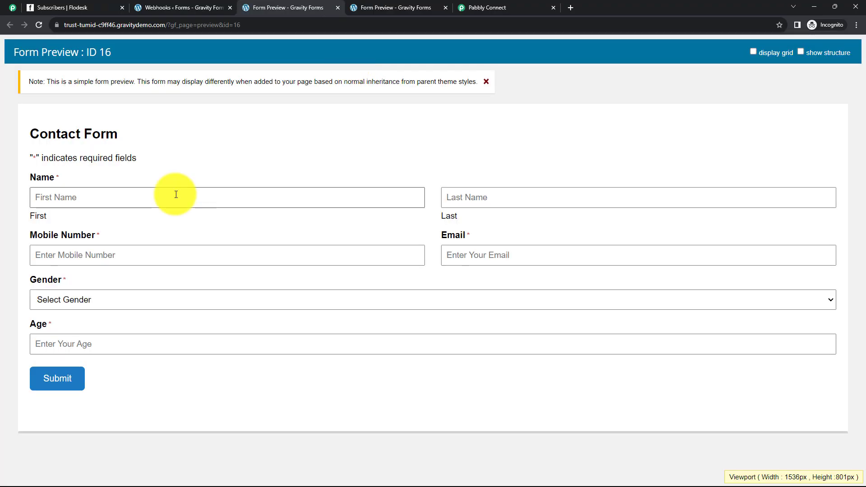
click(176, 195)
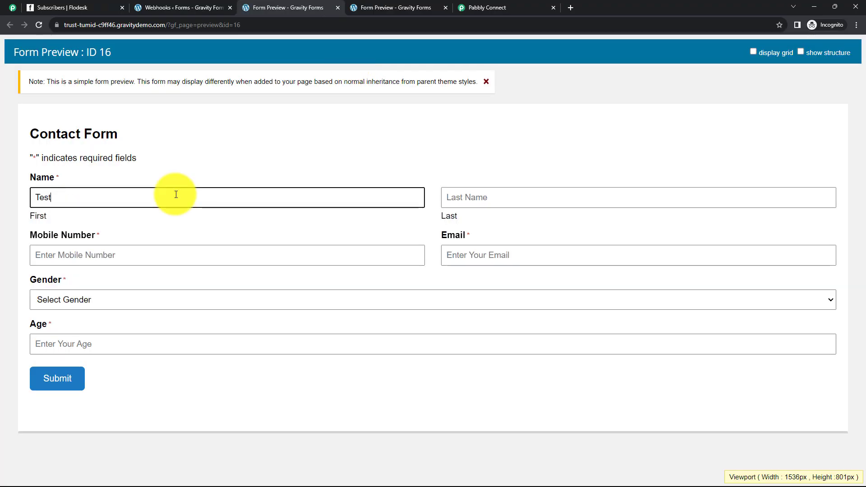
click(478, 199)
text(User)
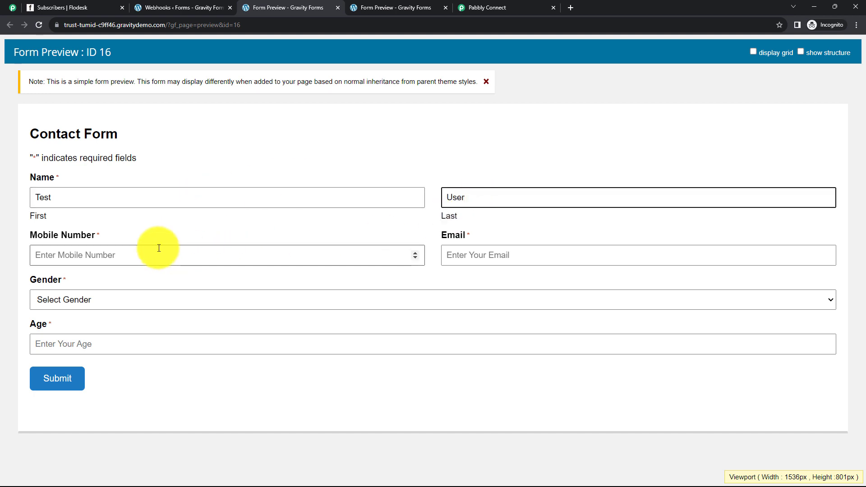
click(159, 248)
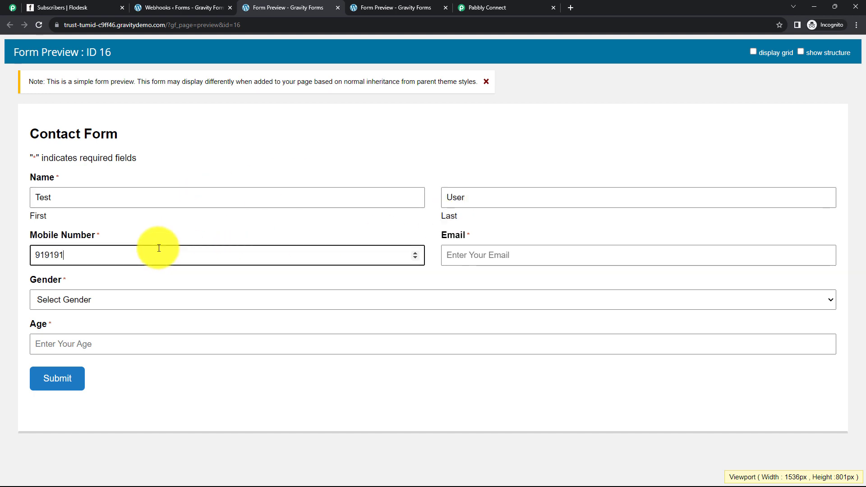
click(494, 256)
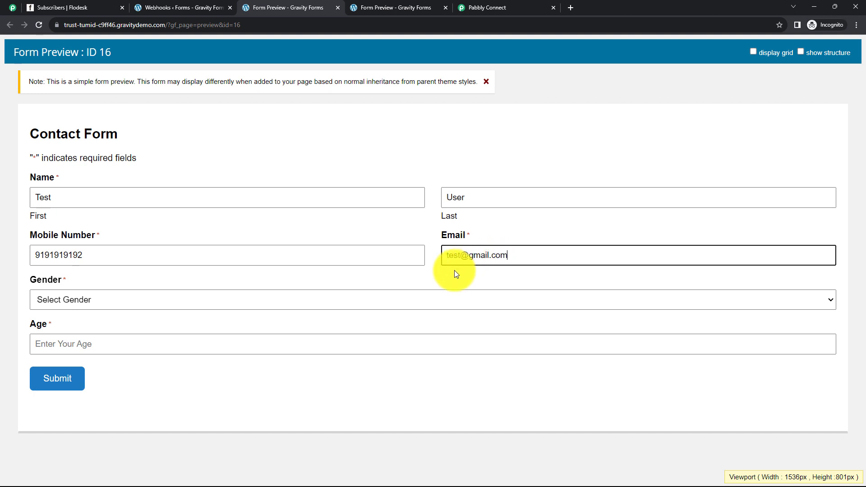
Choose Male, enter age 25, submit the entry and return to Pabbly Connect.
click(65, 301)
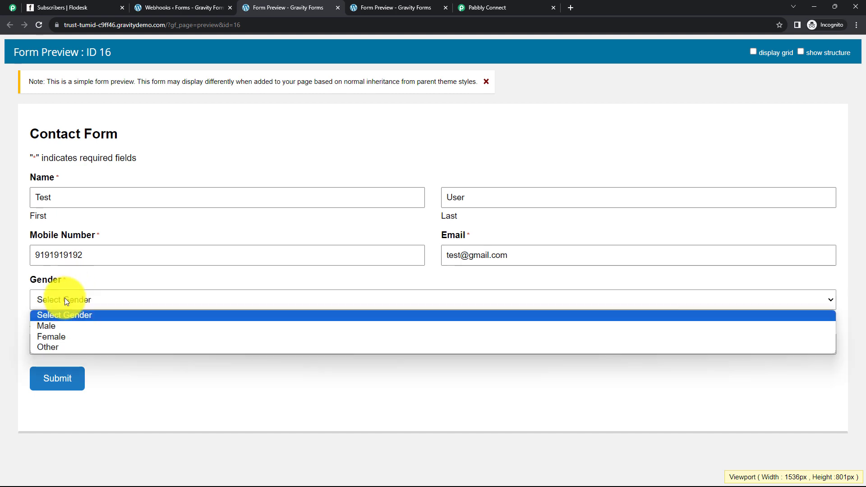
click(76, 326)
click(84, 350)
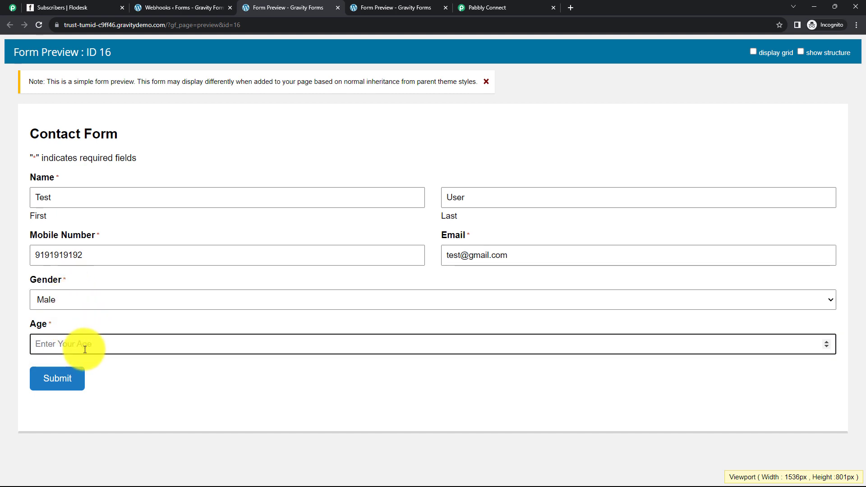
text(25)
click(77, 371)
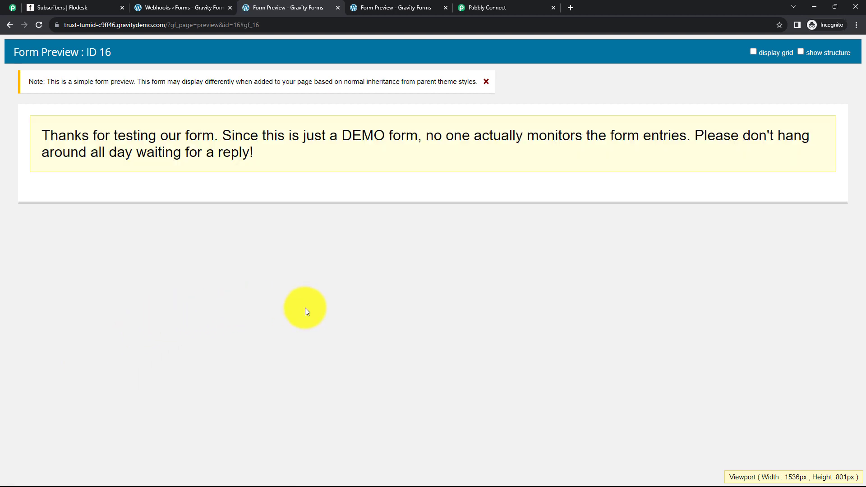
click(479, 10)
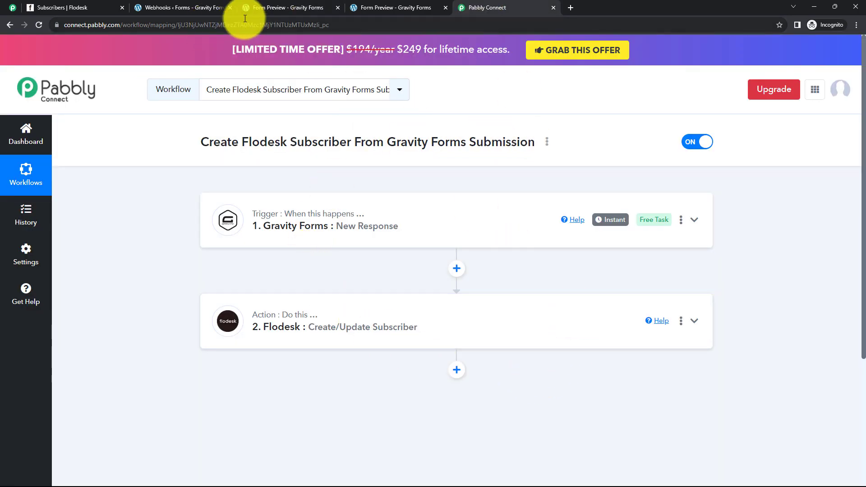
View the form's thank-you confirmation, then open the Flodesk subscribers list.
click(307, 12)
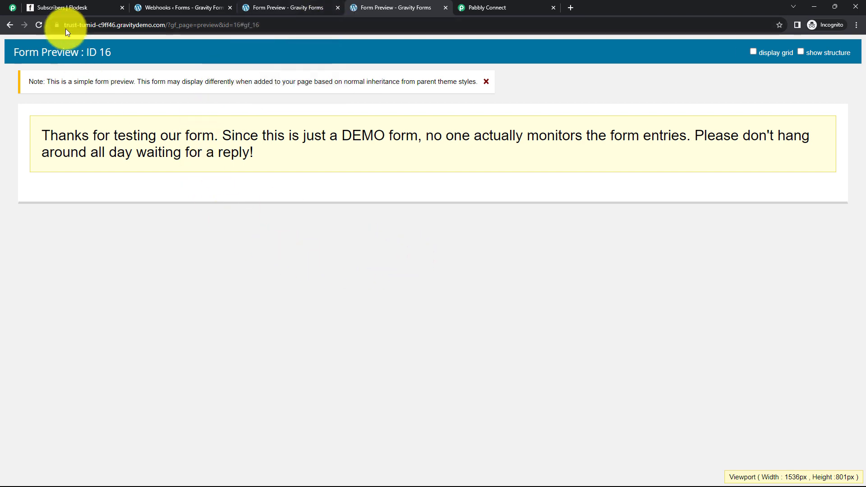
click(62, 7)
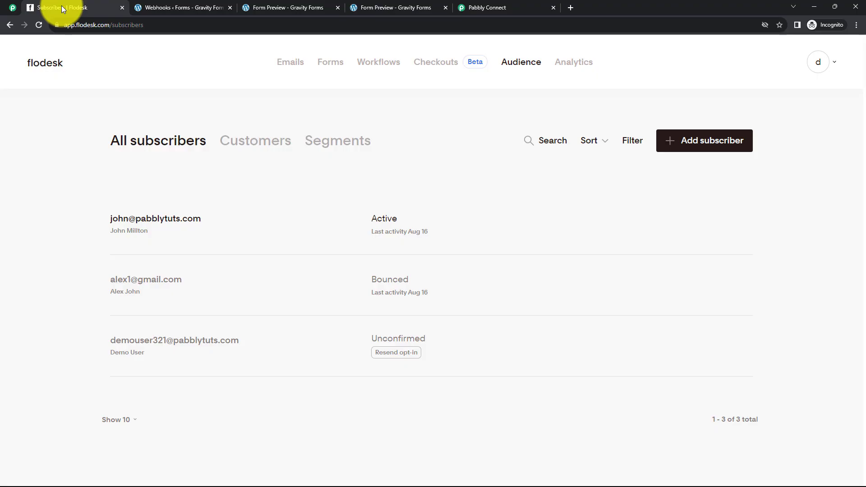
Reload Flodesk to verify the new test subscriber at the top, then return to Pabbly Connect.
click(45, 26)
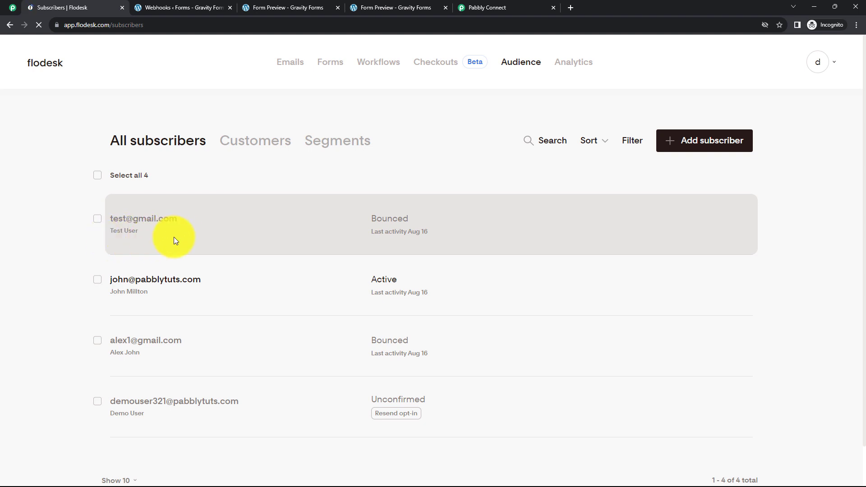
click(469, 8)
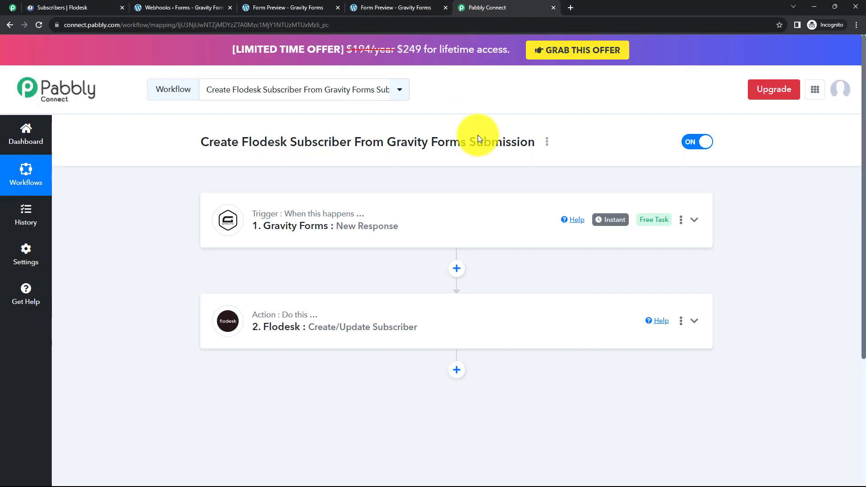
click(547, 142)
click(488, 194)
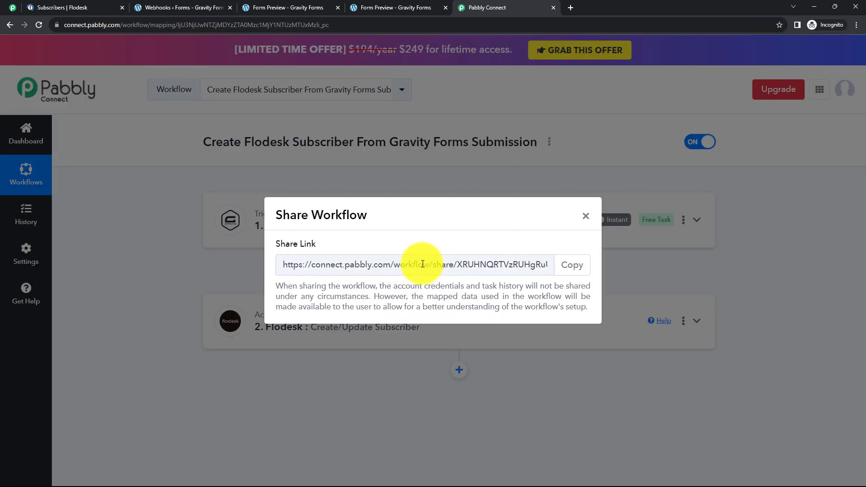
drag(480, 265, 308, 264)
click(544, 381)
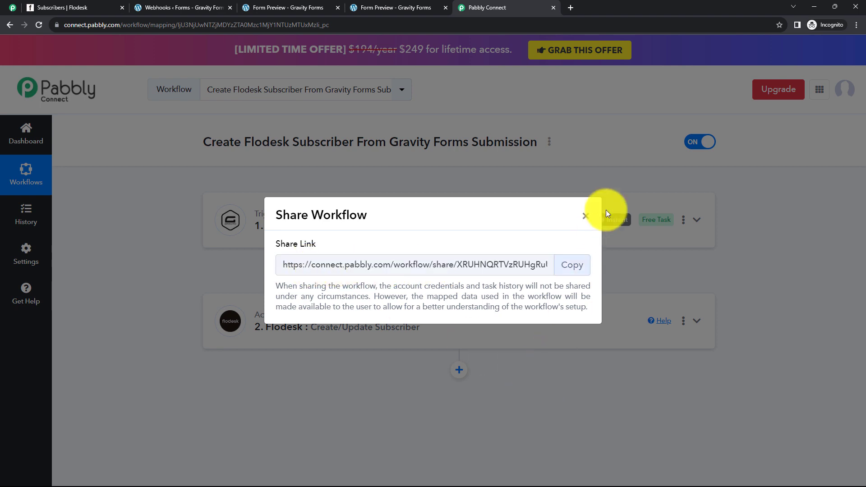
click(586, 217)
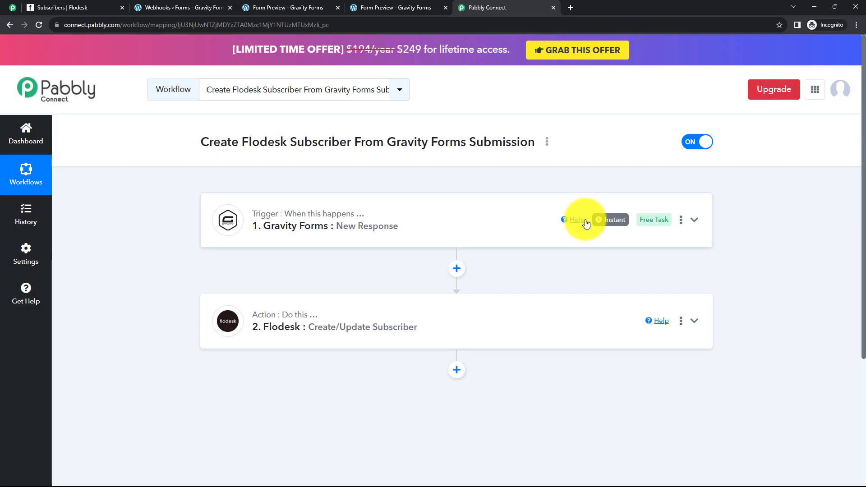